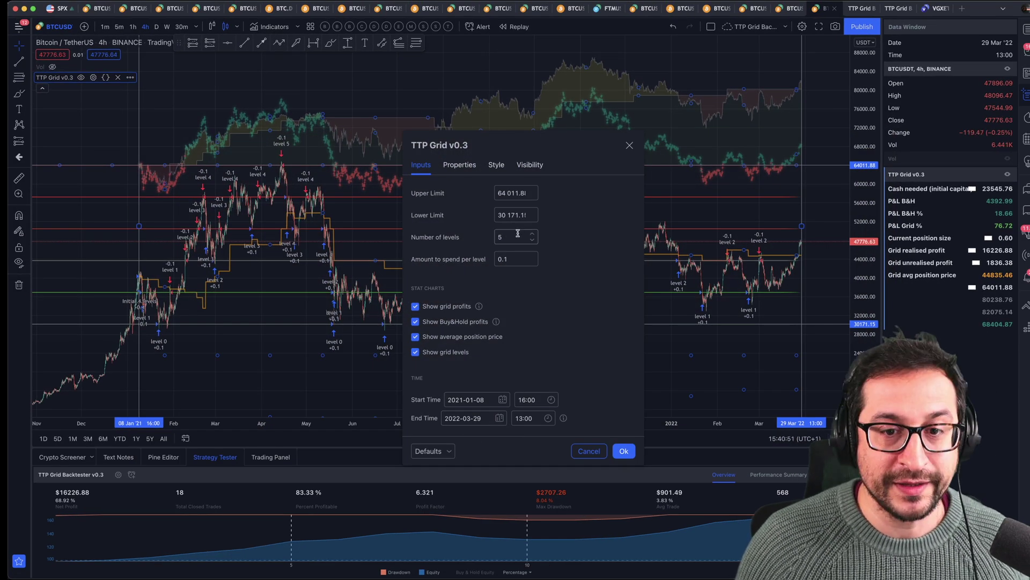
Apply the TTP Grid v0.3 inputs of 5 levels at 0.1 per level
left_click(522, 258)
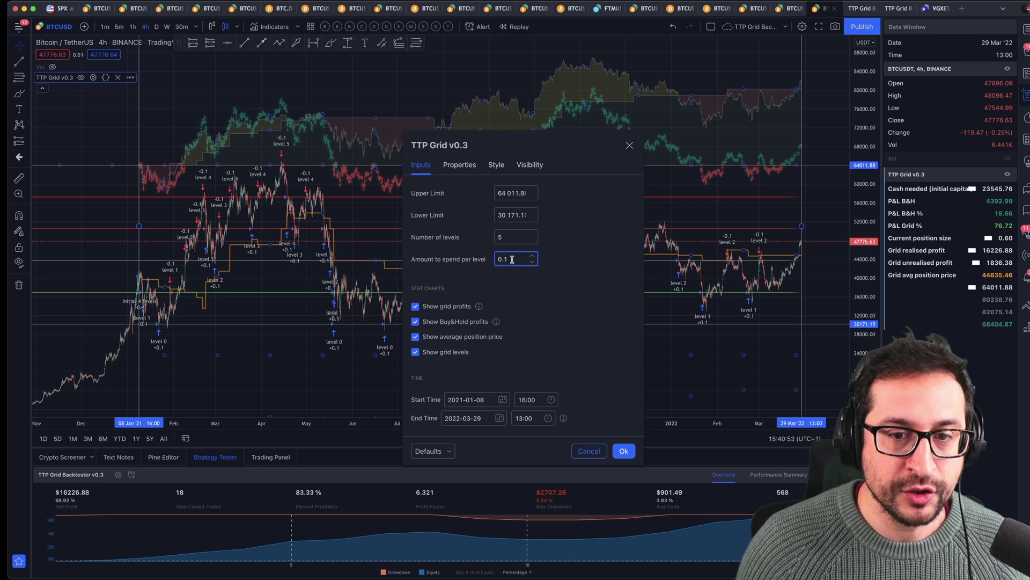
left_click(624, 451)
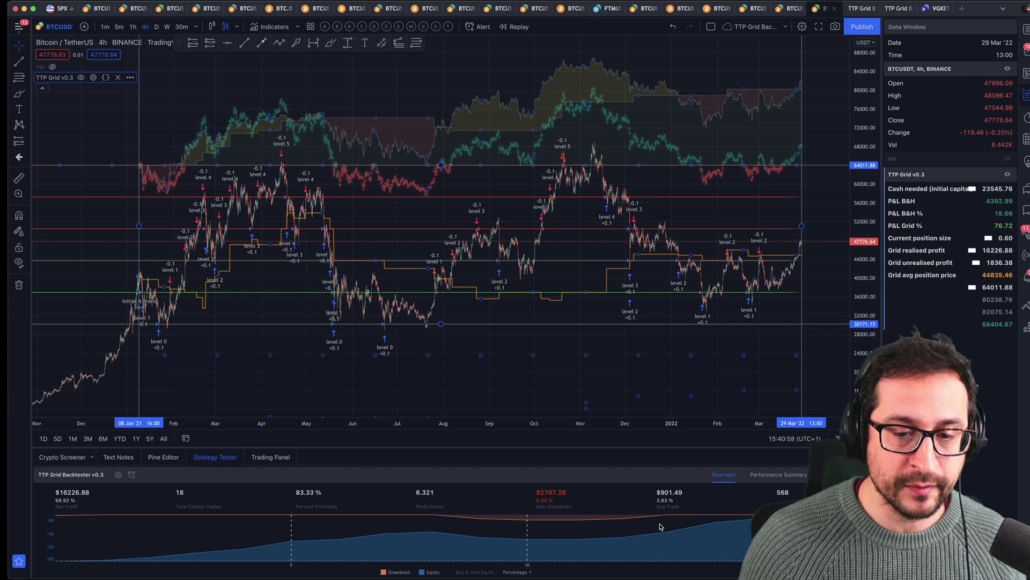
left_click(418, 374)
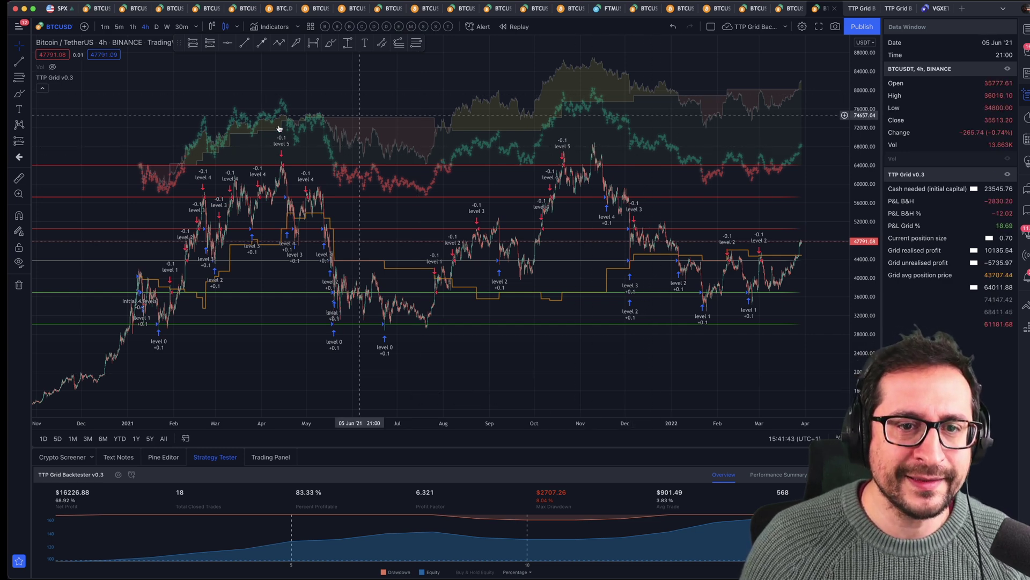
left_click(385, 143)
left_click(458, 133)
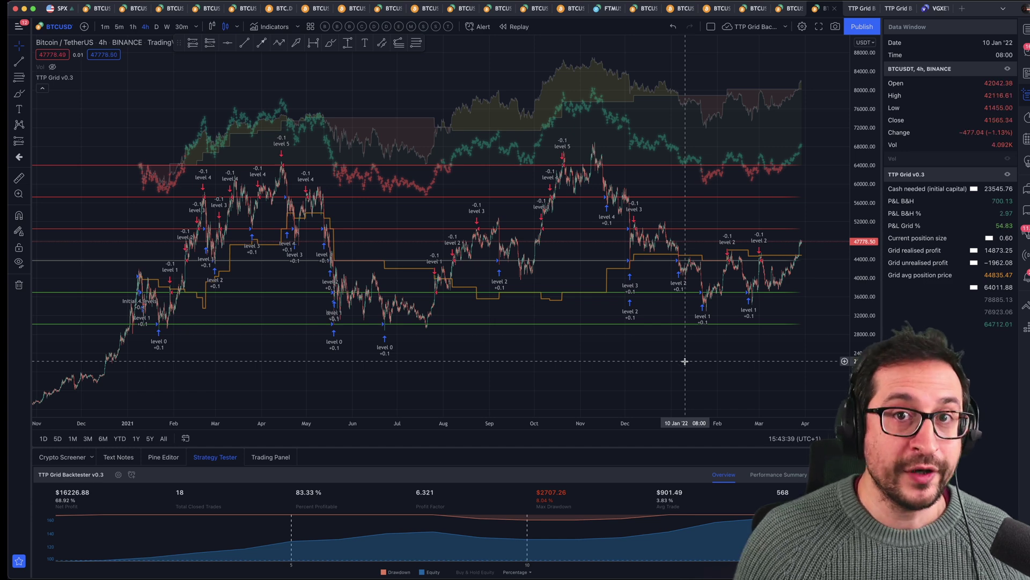
Turn off the TTP Grid stat charts: grid profits, Buy&Hold profits, average price and grid levels
left_click(359, 230)
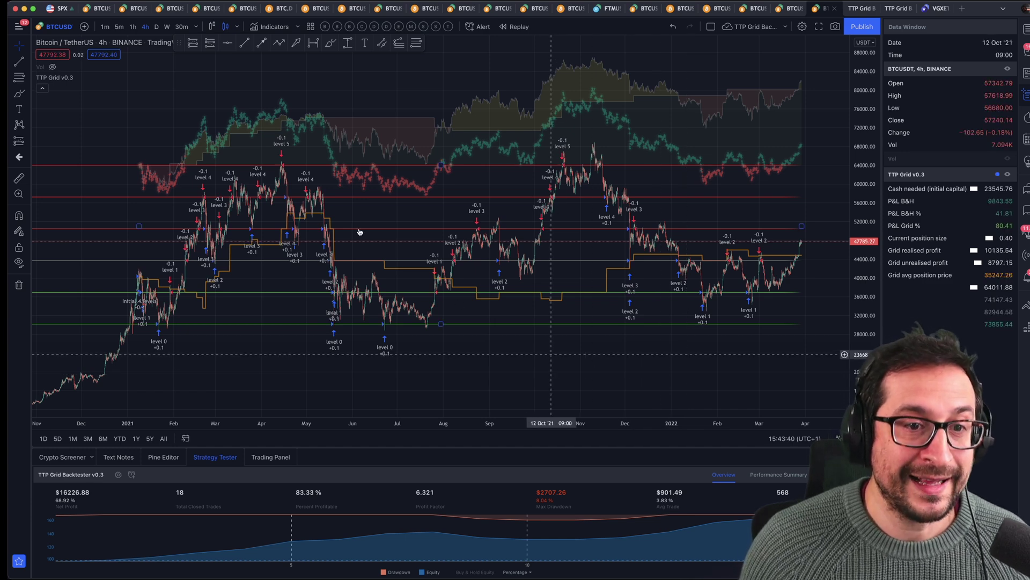
double_click(65, 77)
left_click(456, 308)
left_click(453, 322)
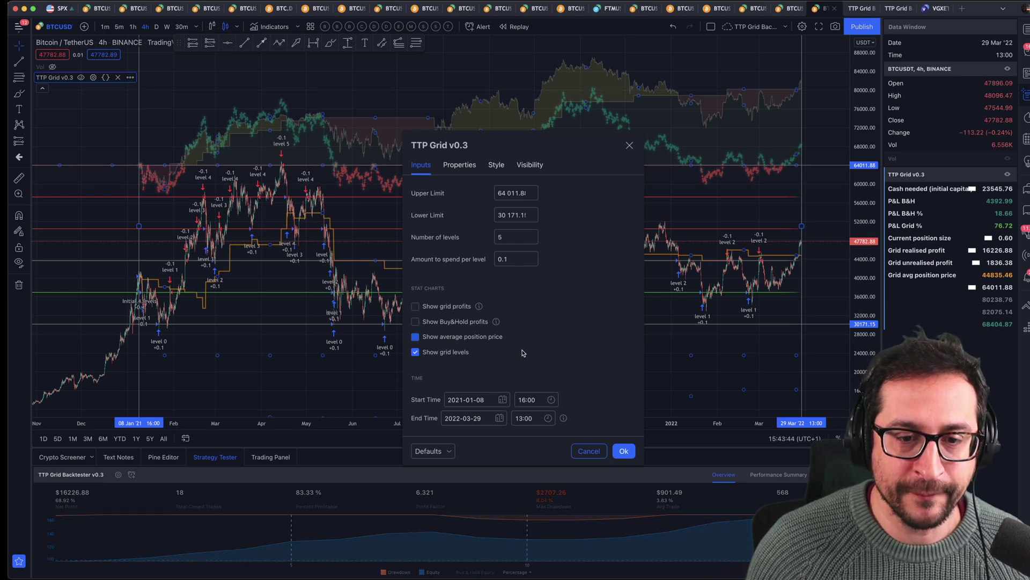
left_click(461, 337)
left_click(448, 352)
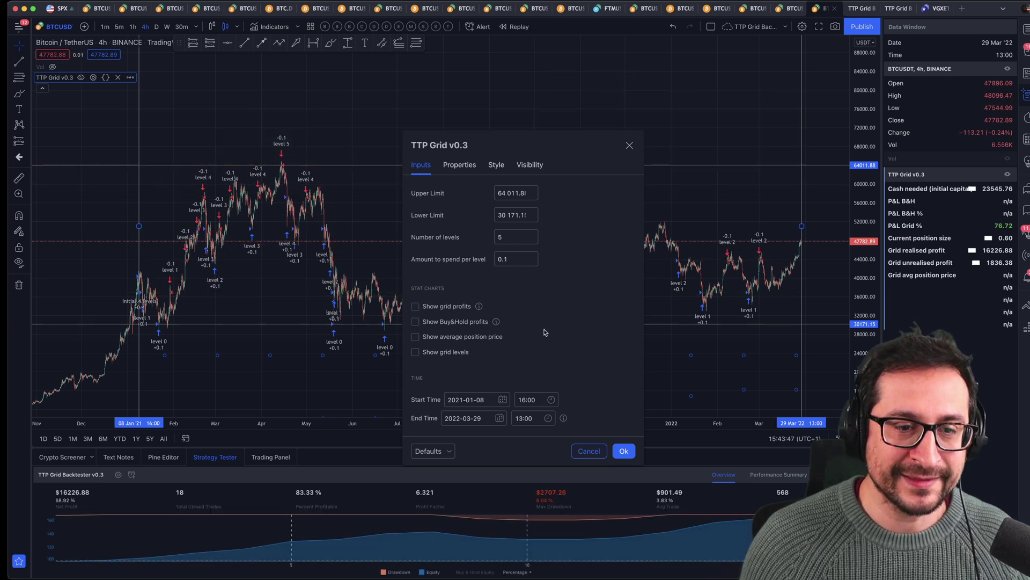
key("Return")
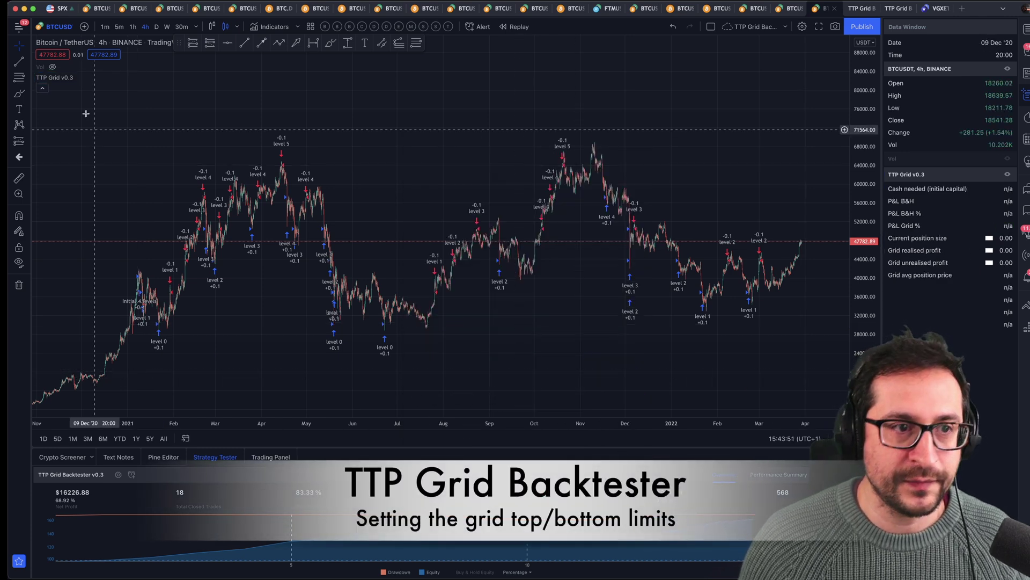
left_click(377, 266)
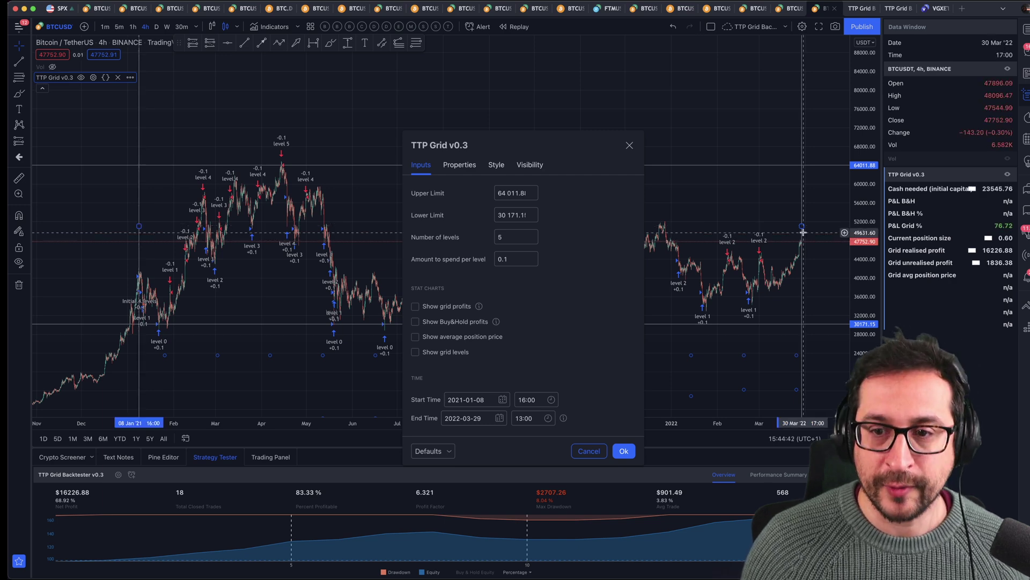
key("Return")
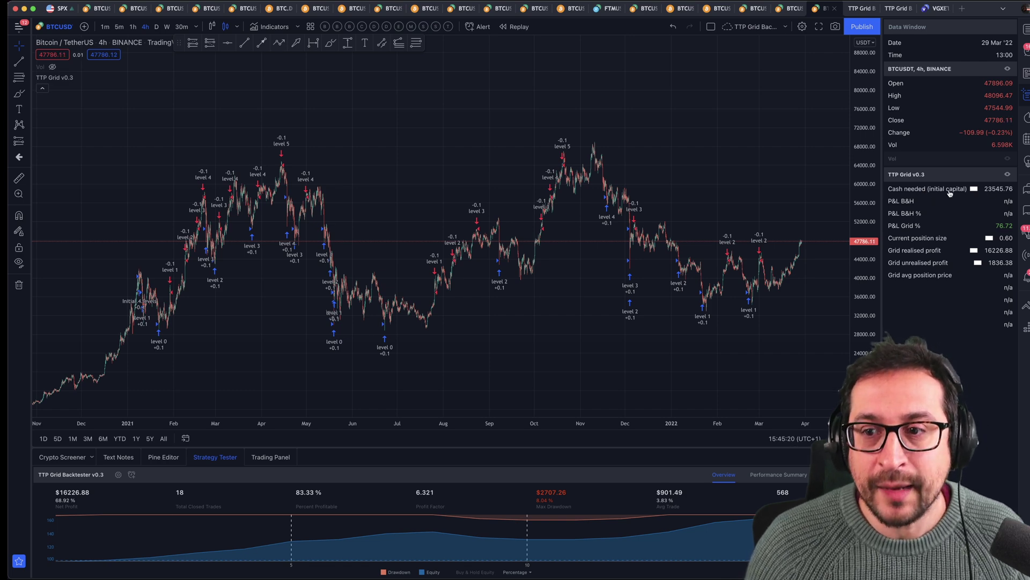
Review the TTP Grid levels and amount inputs, then check the 23 545 USD initial capital in Properties
left_click(63, 79)
double_click(63, 78)
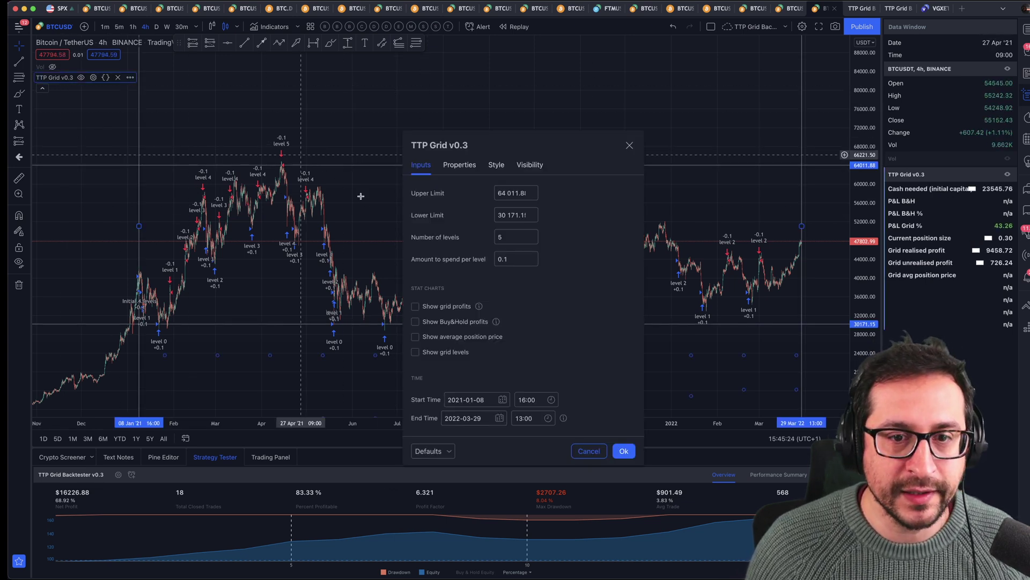
left_click(513, 237)
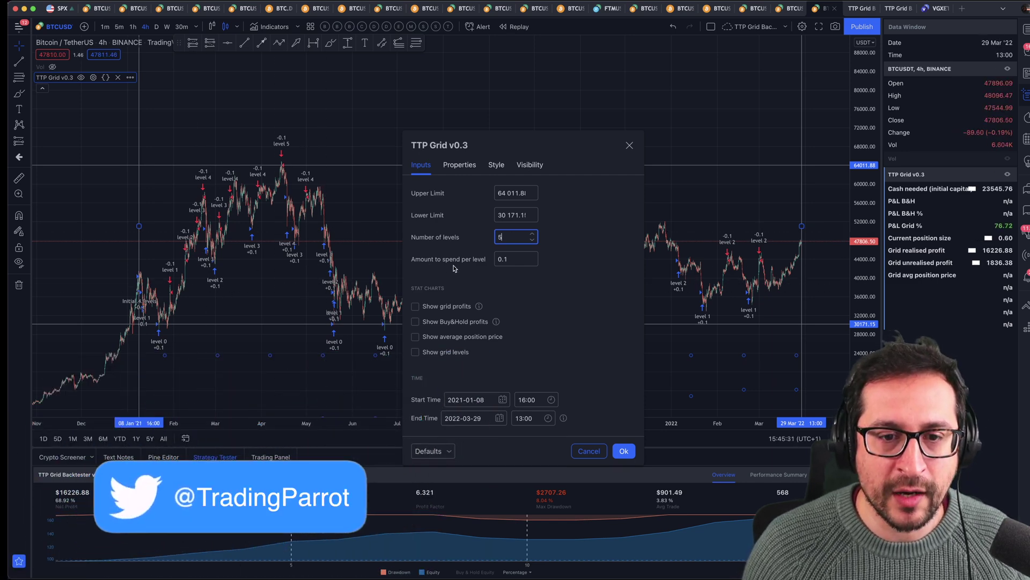
left_click(518, 259)
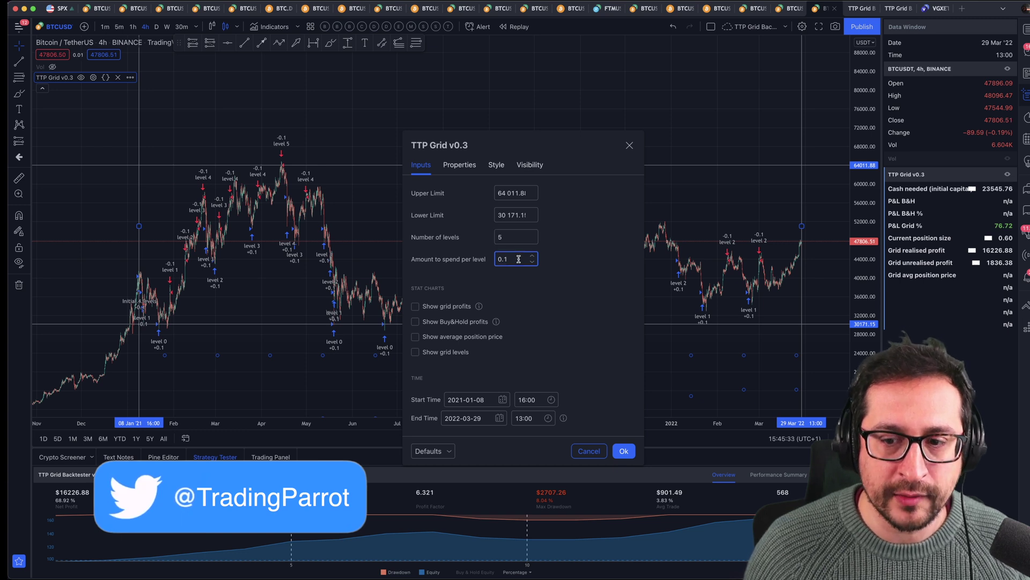
key("shift+Tab")
key("Tab")
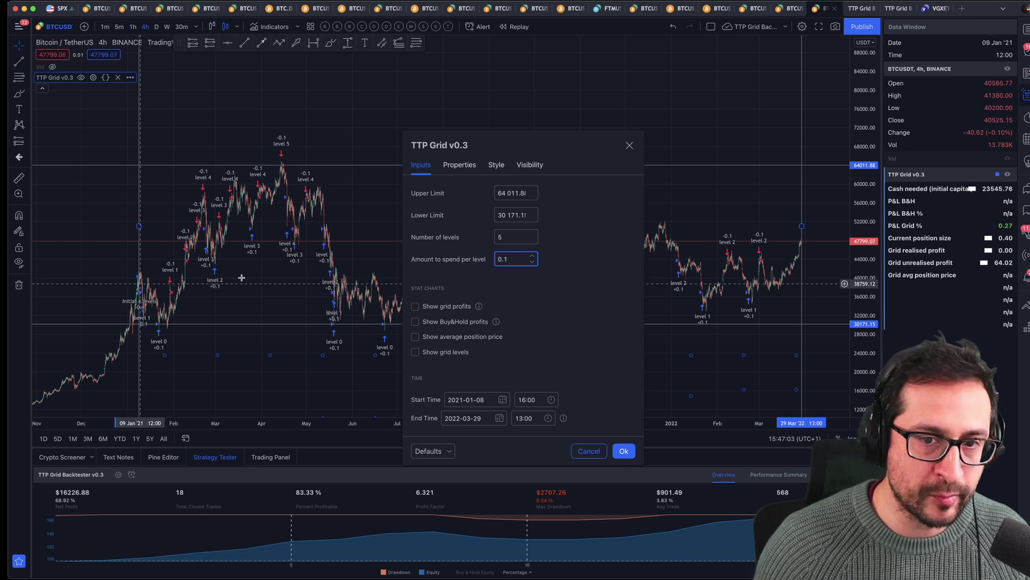
left_click(460, 167)
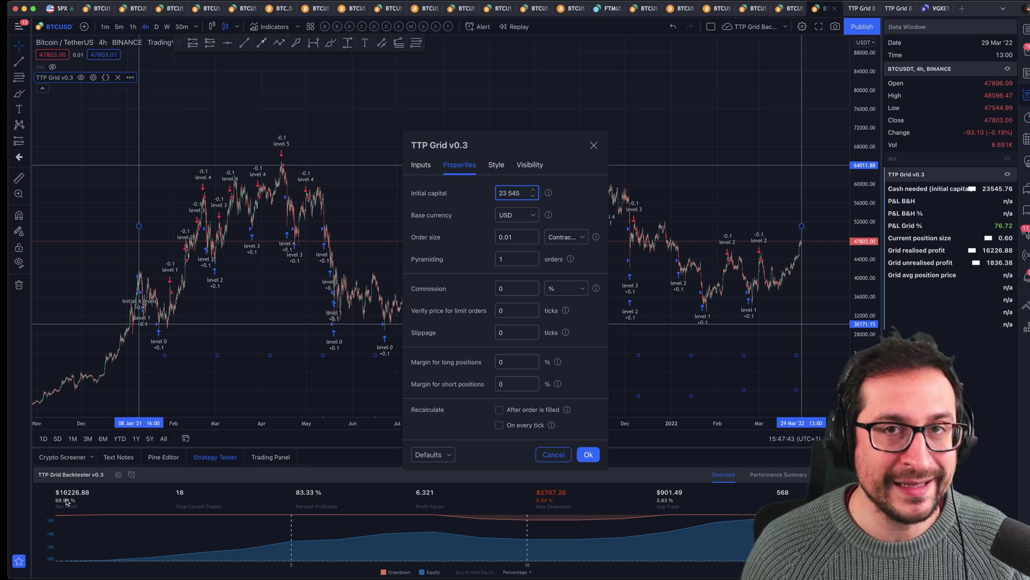
Switch the TTP Grid v0.3 settings back to the Inputs tab
left_click(422, 165)
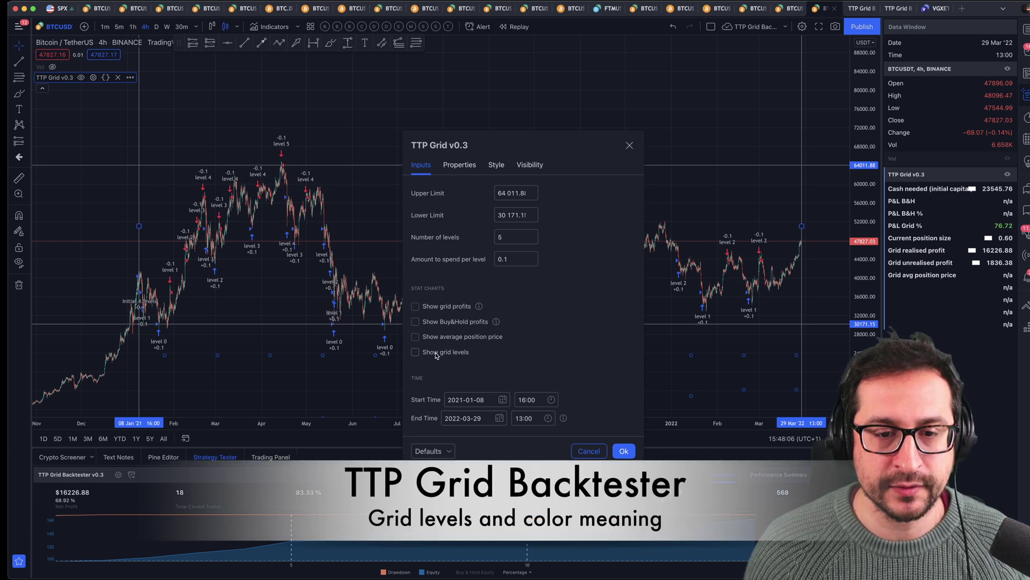
Turn on Show grid levels in the TTP Grid inputs and apply the settings
left_click(436, 352)
key("Return")
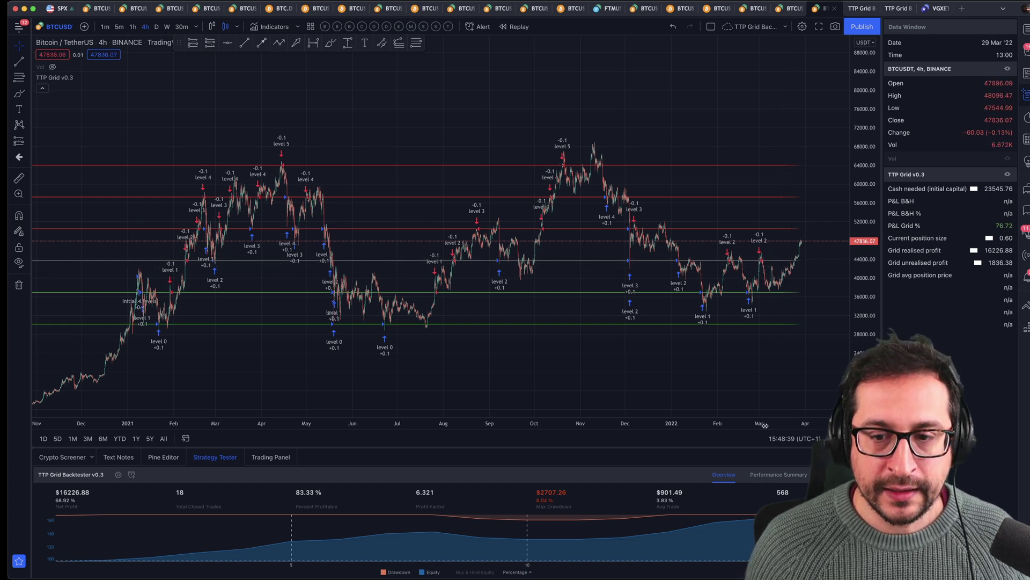
Zoom into recent months and select the TTP Grid indicator lines on the chart
scroll(612, 426, "up", 5)
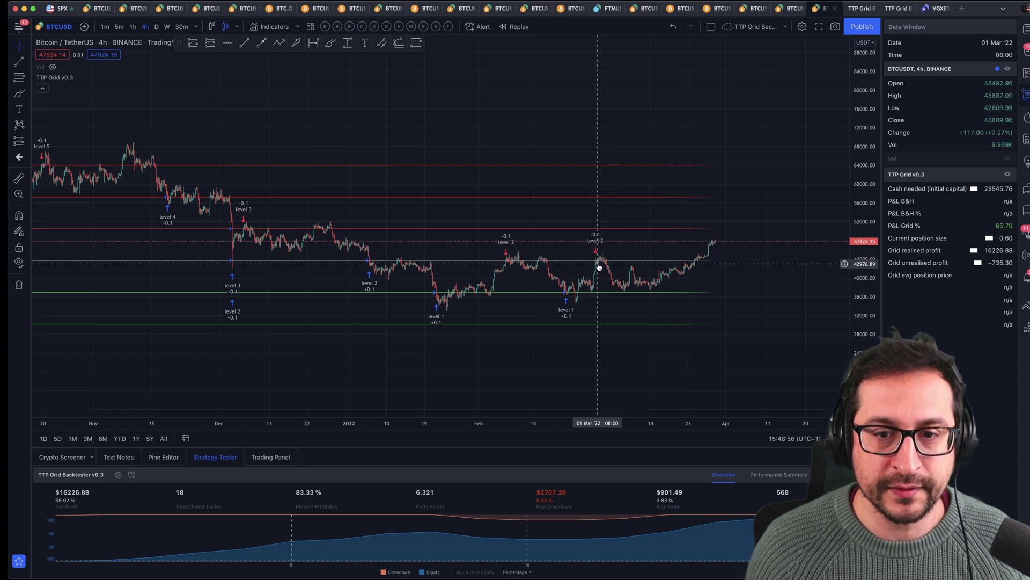
left_click(638, 264)
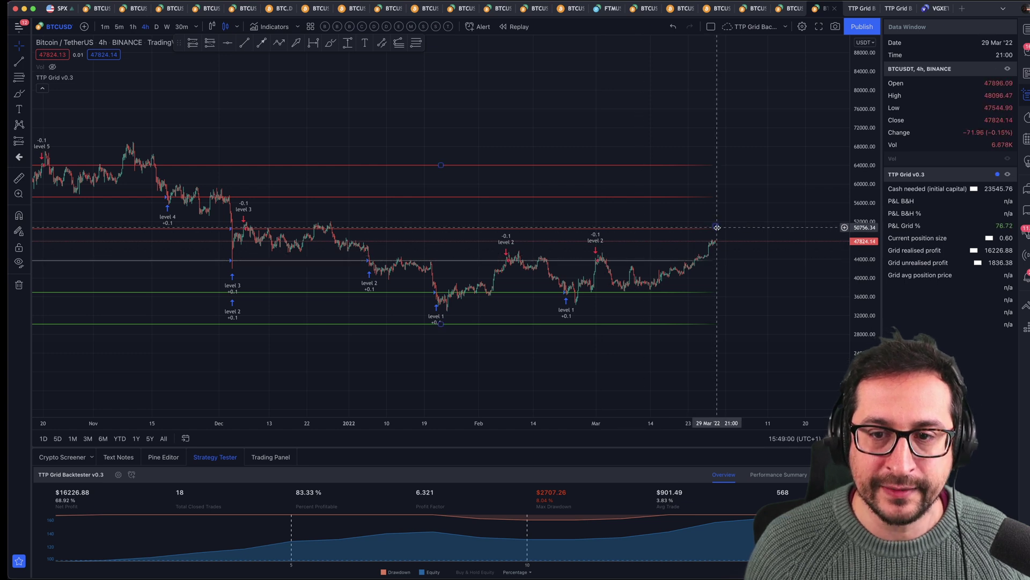
left_click(720, 287)
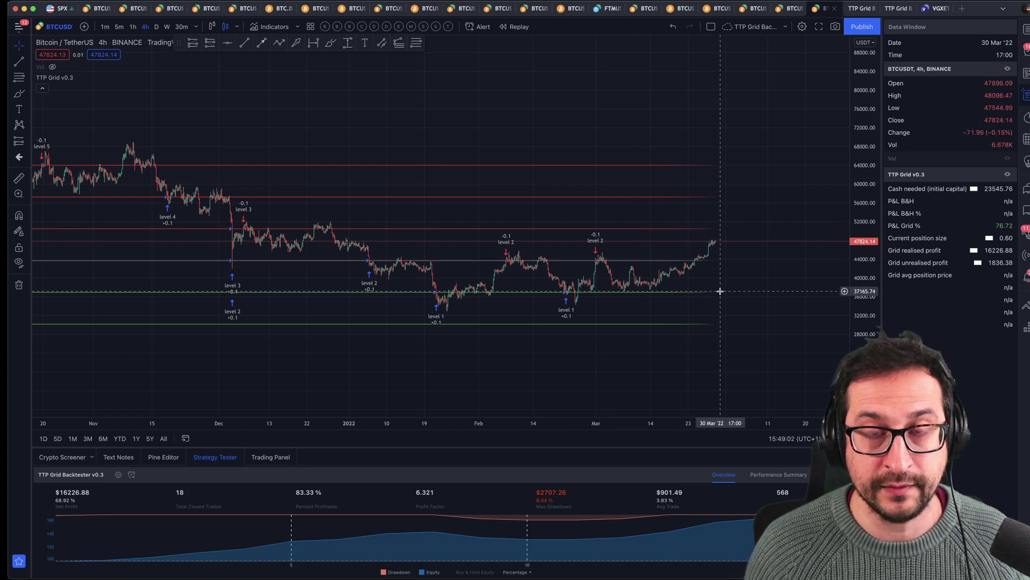
left_click(687, 263)
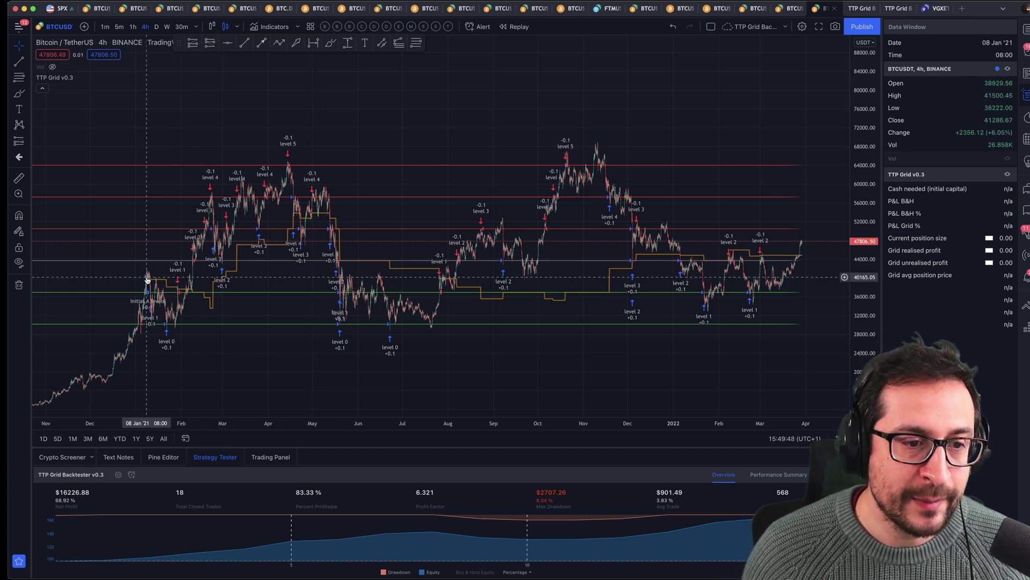
Bring the early 2021 rally into view and select the TTP Grid indicator
left_click_drag(198, 356, 506, 368)
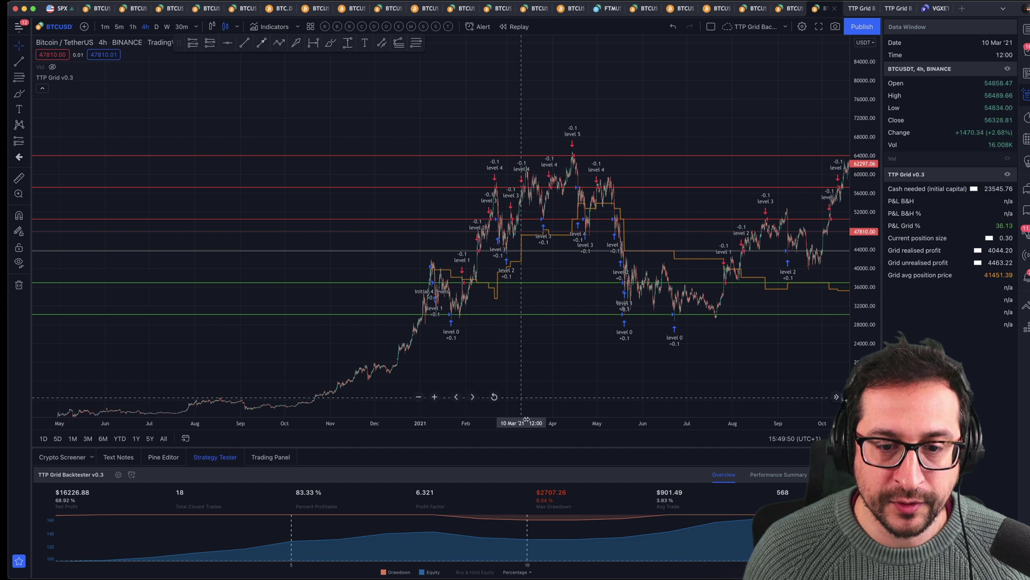
scroll(524, 415, "up", 3)
left_click(288, 221)
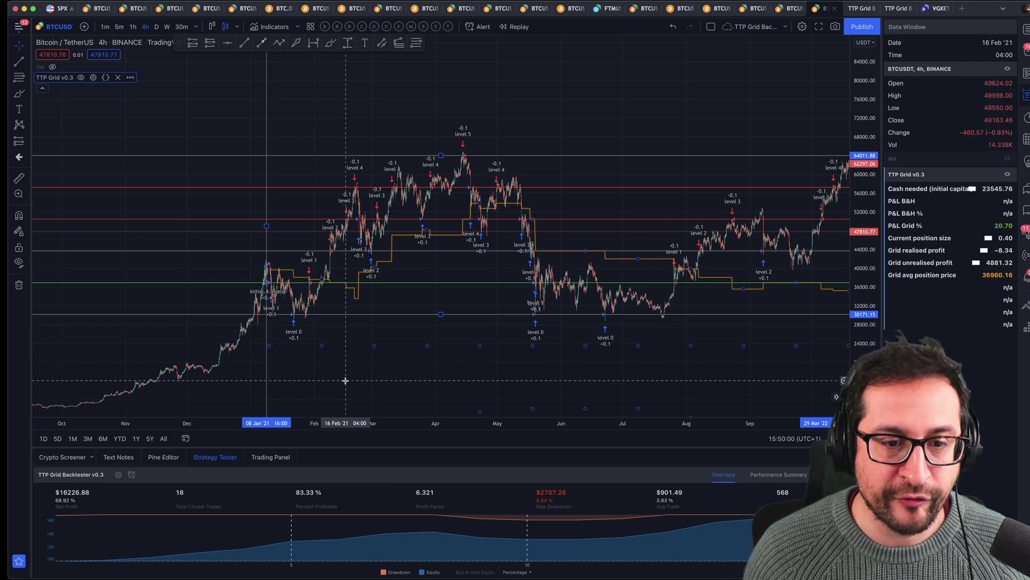
scroll(356, 419, "up", 3)
scroll(198, 353, "up", 2)
Inspect the December 2020 to March 2021 grid trades bar by bar, moving toward later dates
left_click_drag(199, 353, 713, 340)
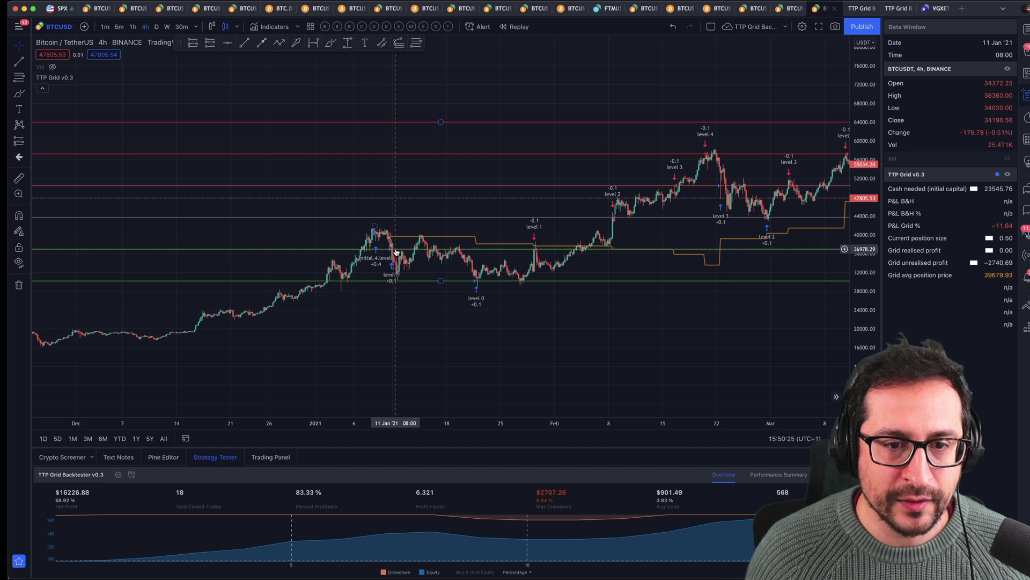
scroll(444, 363, "up", 3)
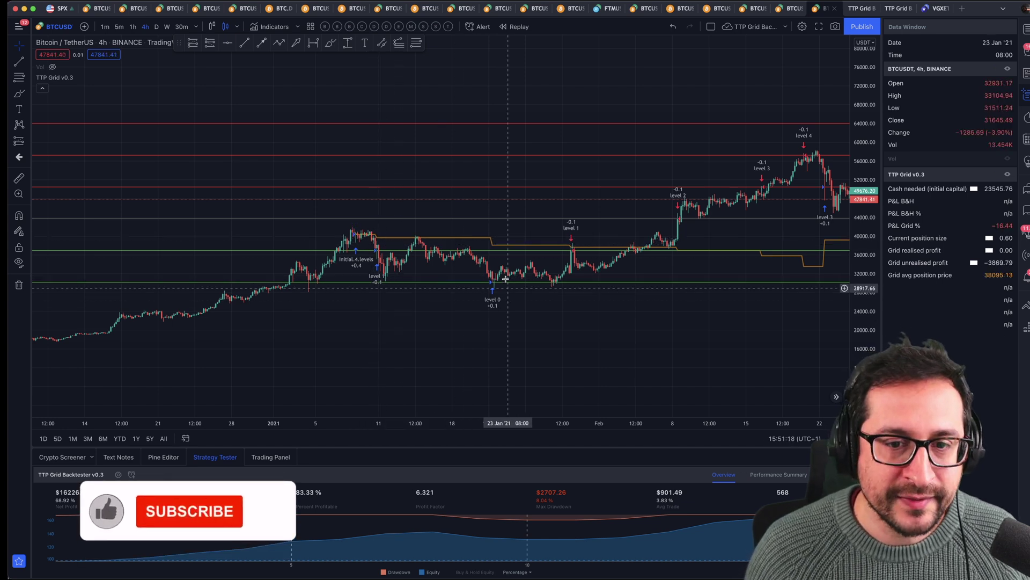
scroll(670, 338, "right", 5)
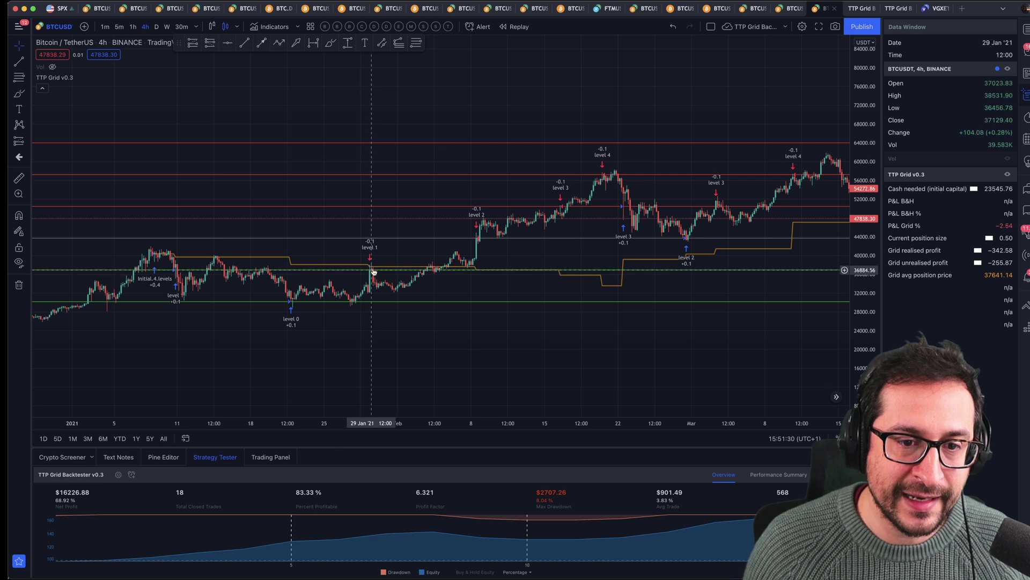
left_click(372, 265)
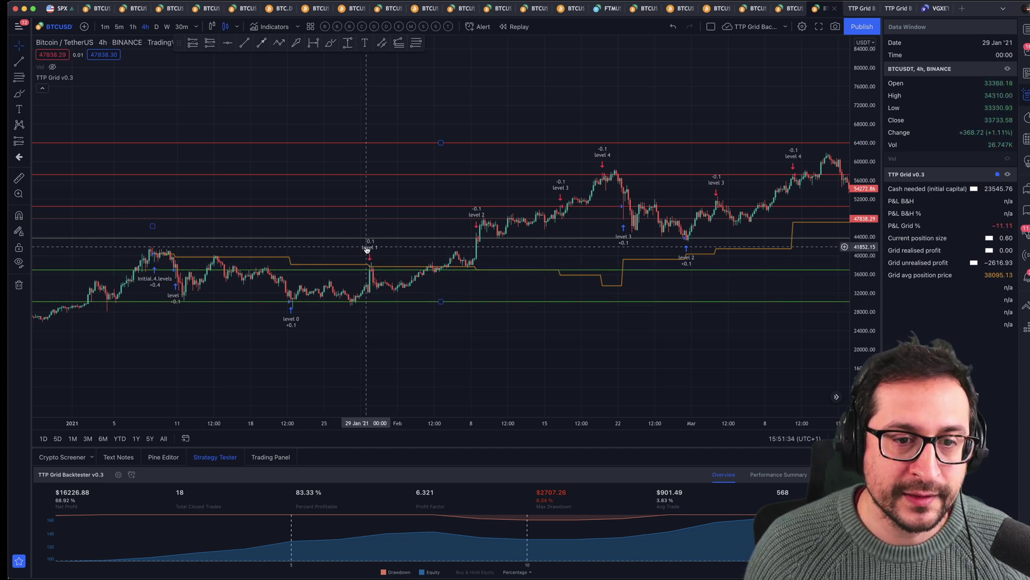
left_click(430, 237)
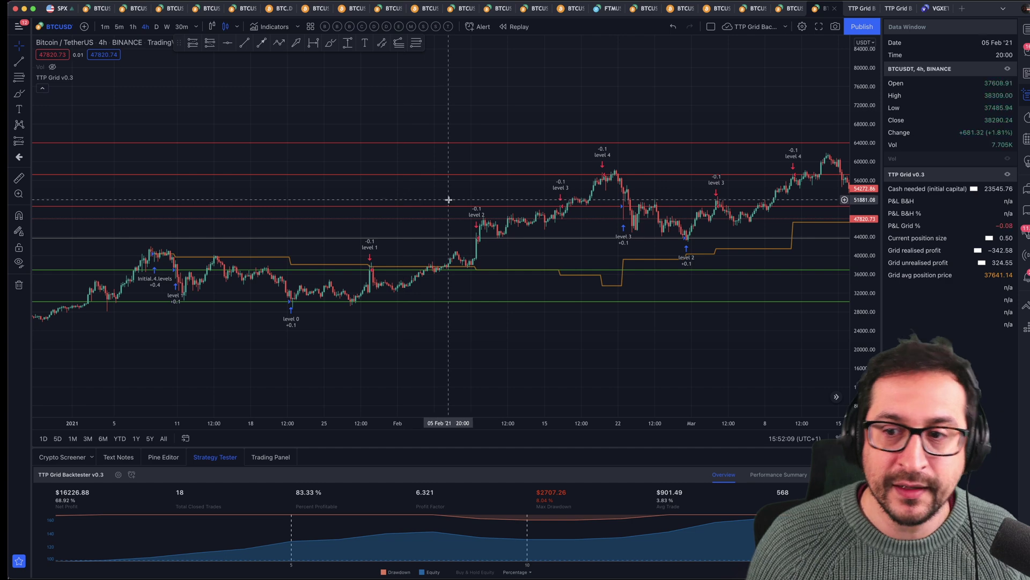
scroll(578, 368, "right", 10)
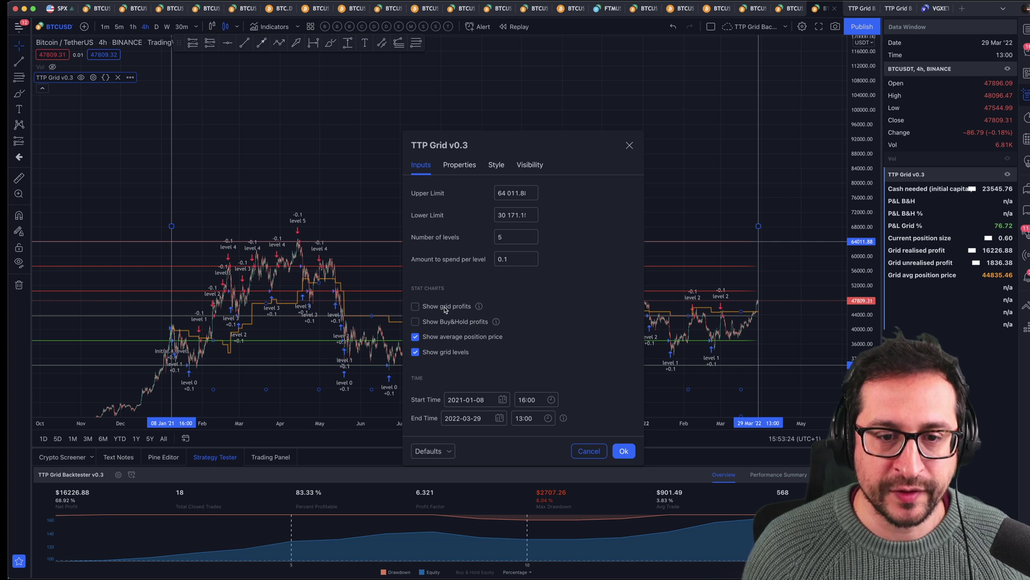
Turn on Show grid profits, then inspect its readings around 12–13 Jan '21 bars
left_click(445, 310)
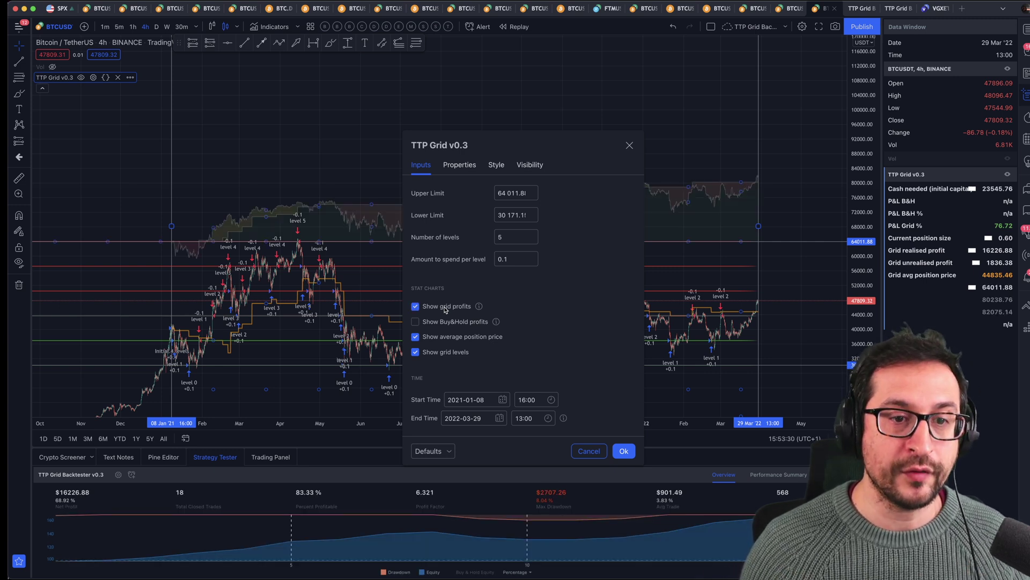
left_click(624, 451)
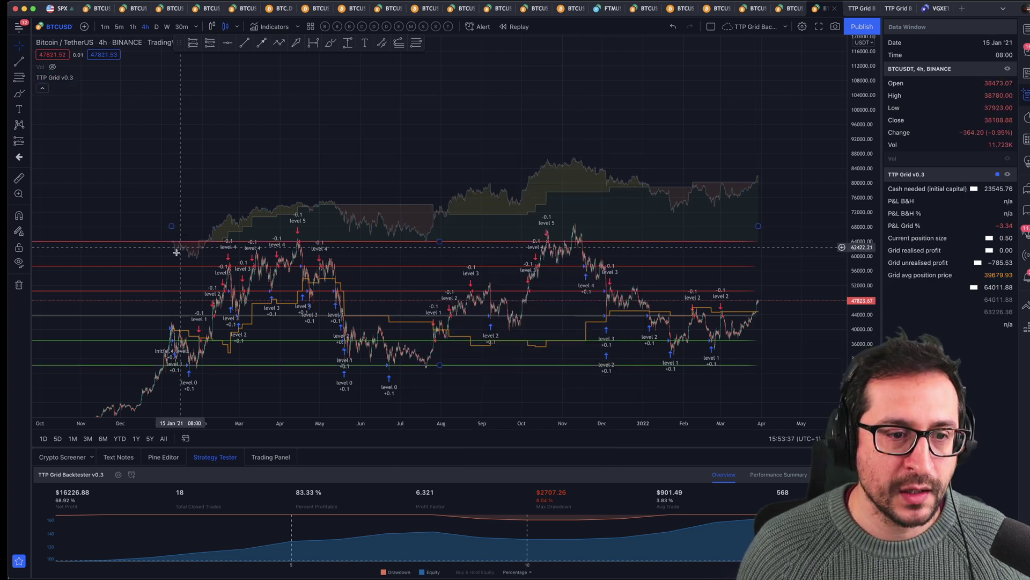
left_click(172, 323)
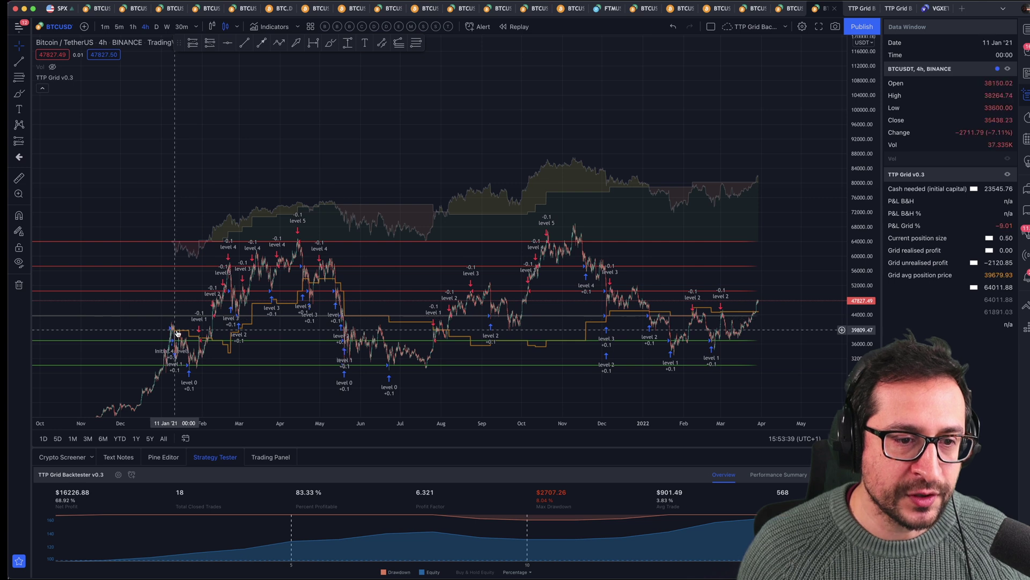
left_click(189, 244)
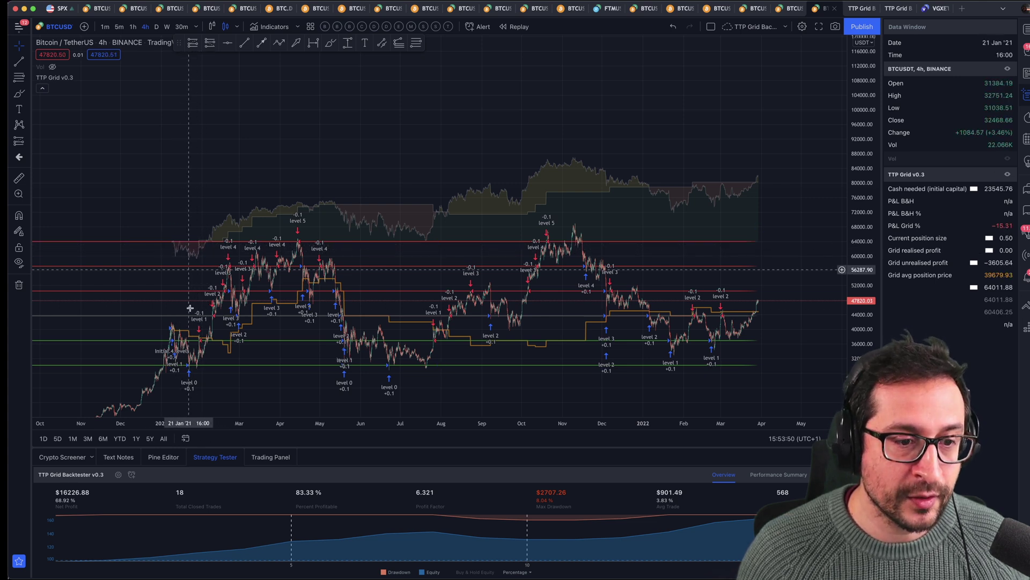
left_click(176, 333)
left_click_drag(269, 412, 568, 411)
left_click_drag(444, 422, 246, 417)
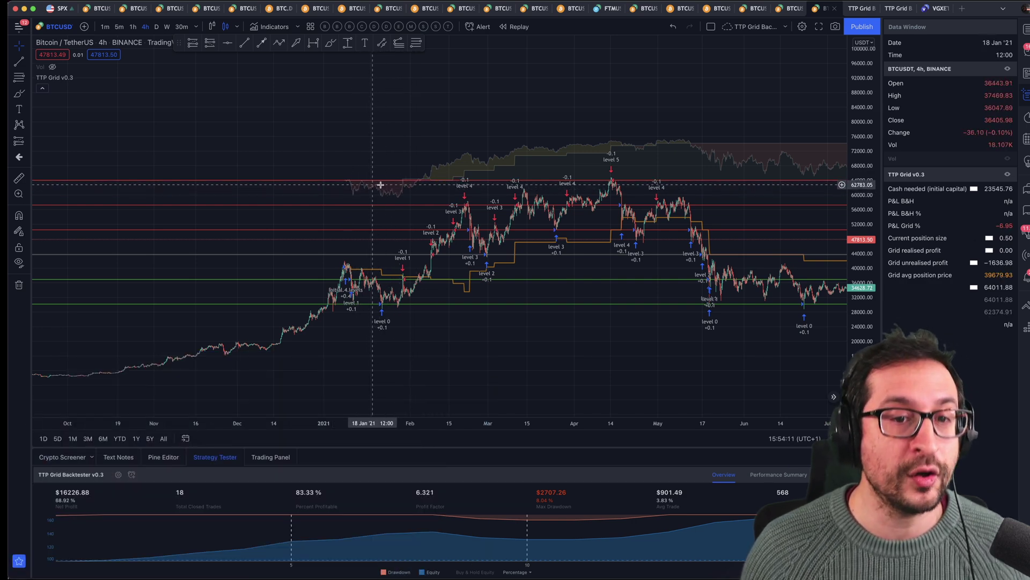
scroll(371, 185, "right", 5)
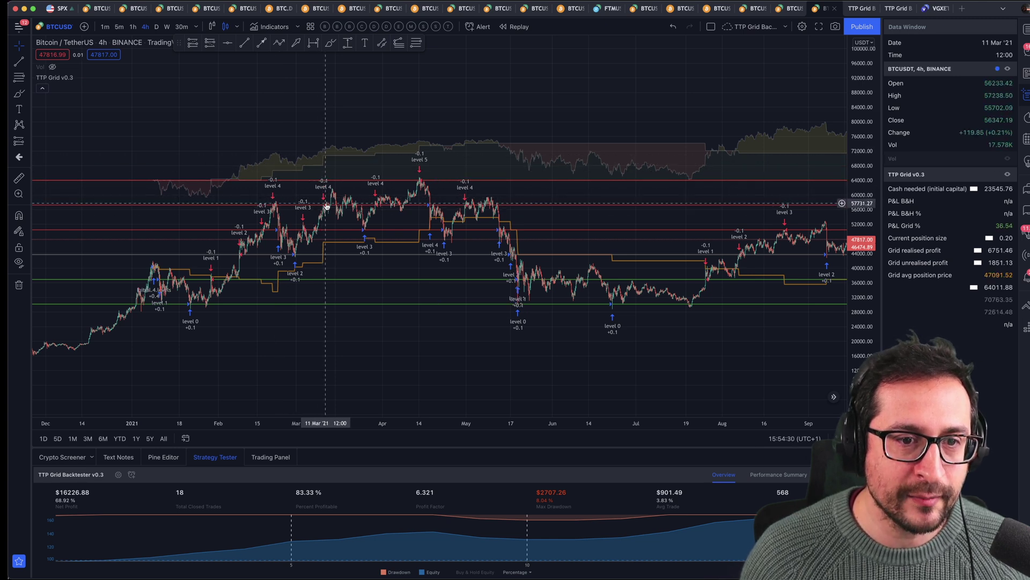
Read grid profit values in the Data Window at March and early April 2021 bars
left_click(325, 157)
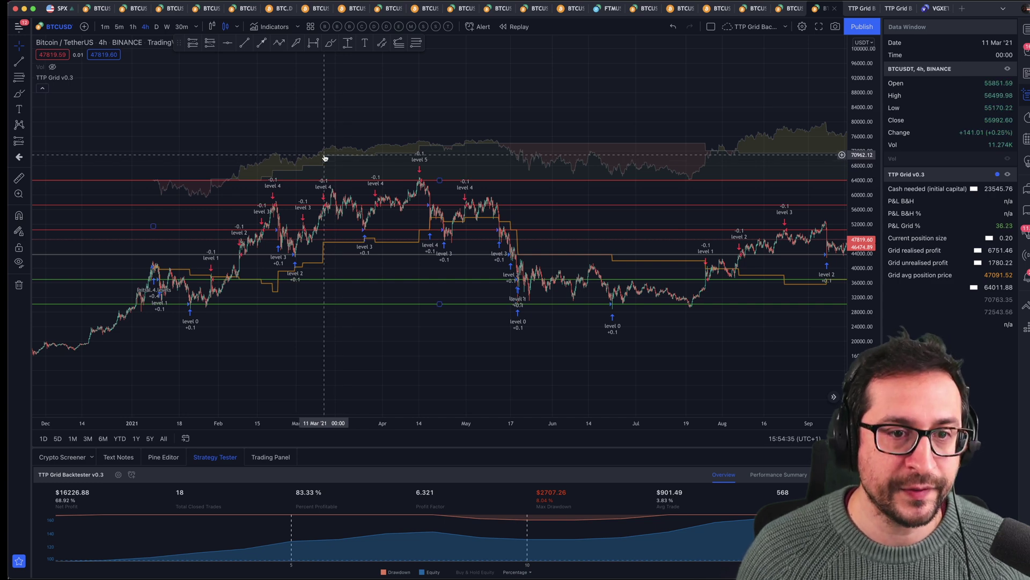
left_click(394, 150)
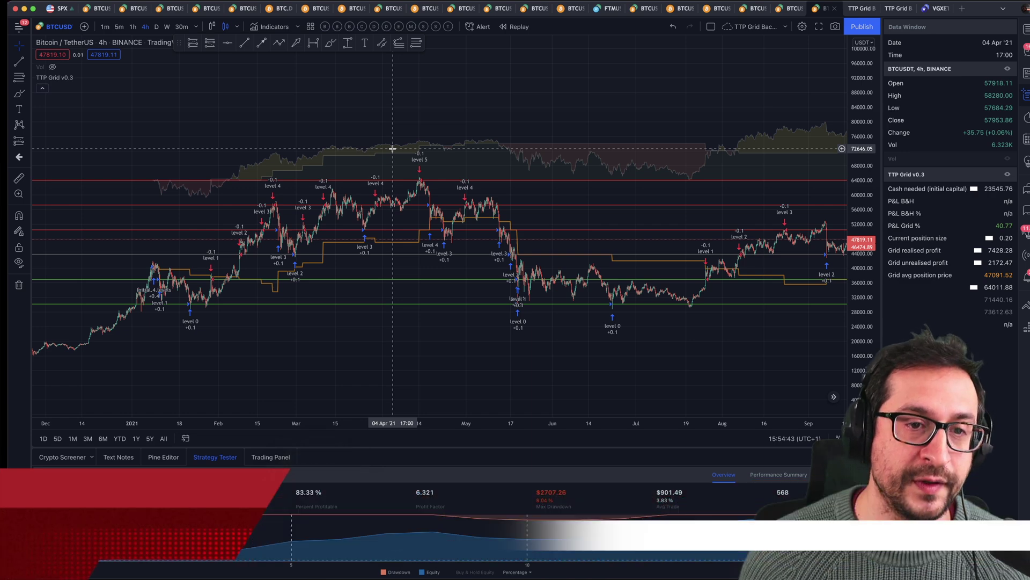
left_click(325, 158)
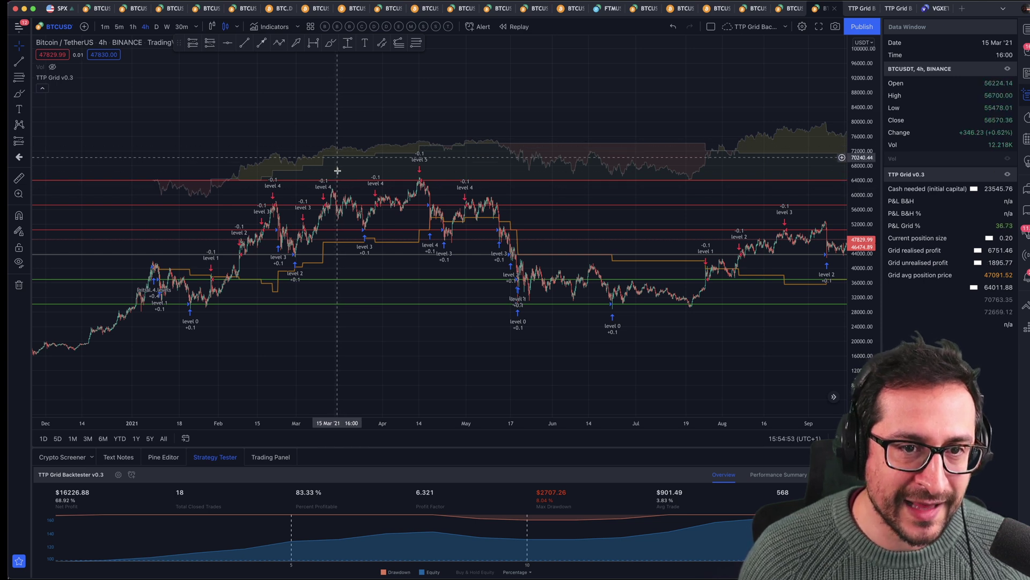
left_click(339, 159)
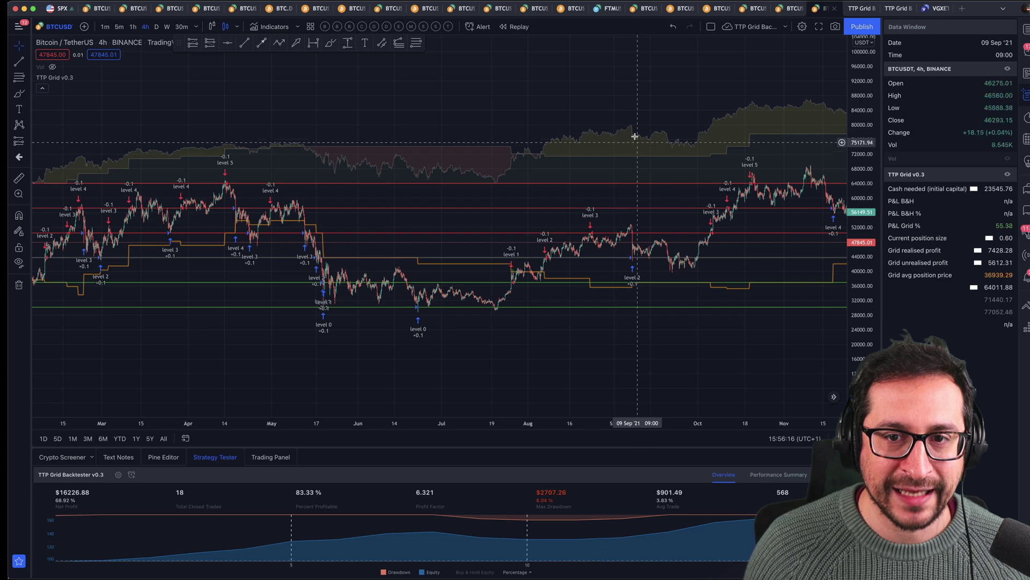
Move the chart through June 2021 into 2022 and read the late-March 2022 bar
left_click_drag(691, 104, 398, 104)
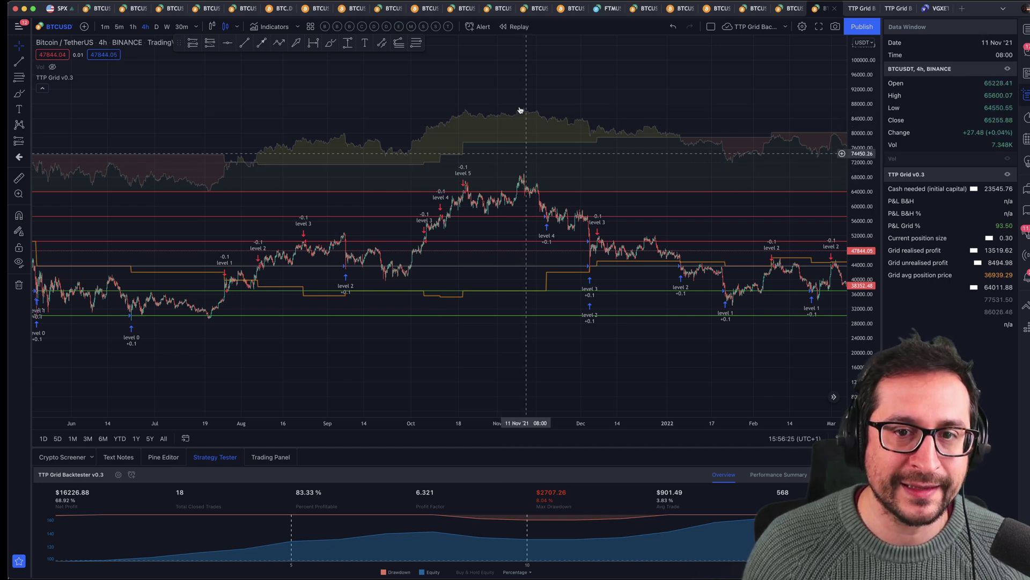
left_click_drag(699, 77, 345, 74)
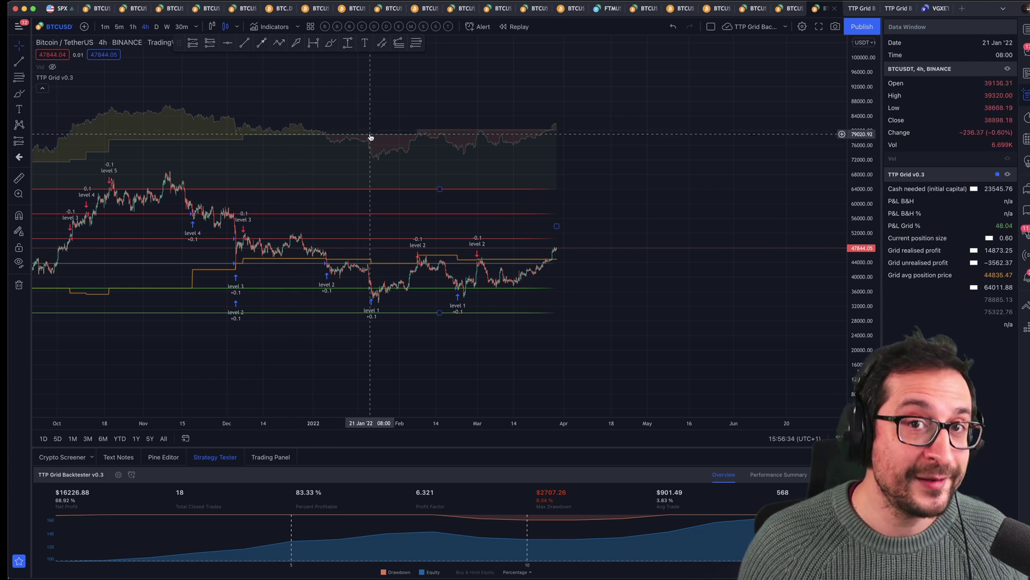
left_click(551, 149)
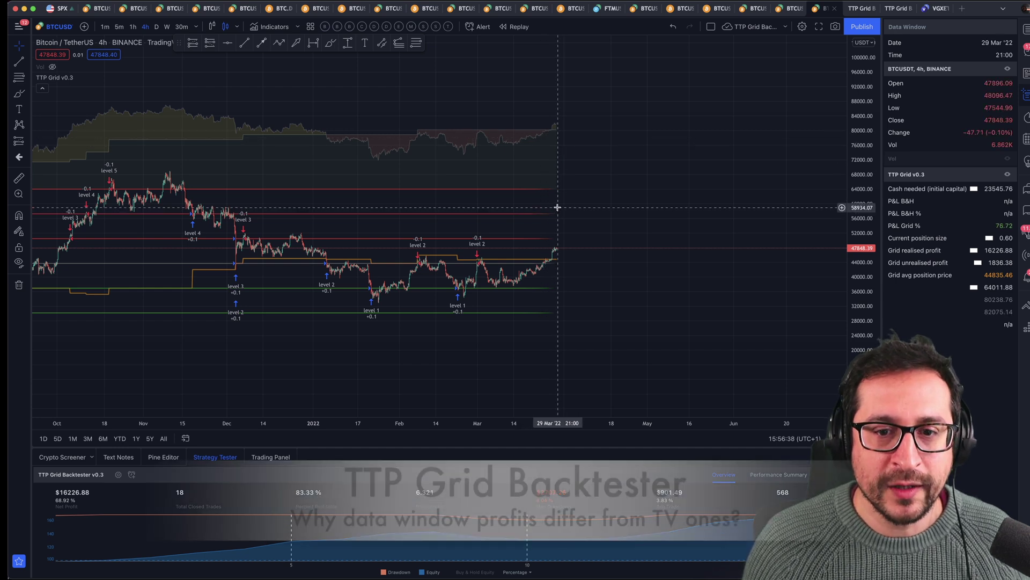
Read the grid results at the 29 Mar '22 bar and zoom out to the whole backtest
left_click(558, 132)
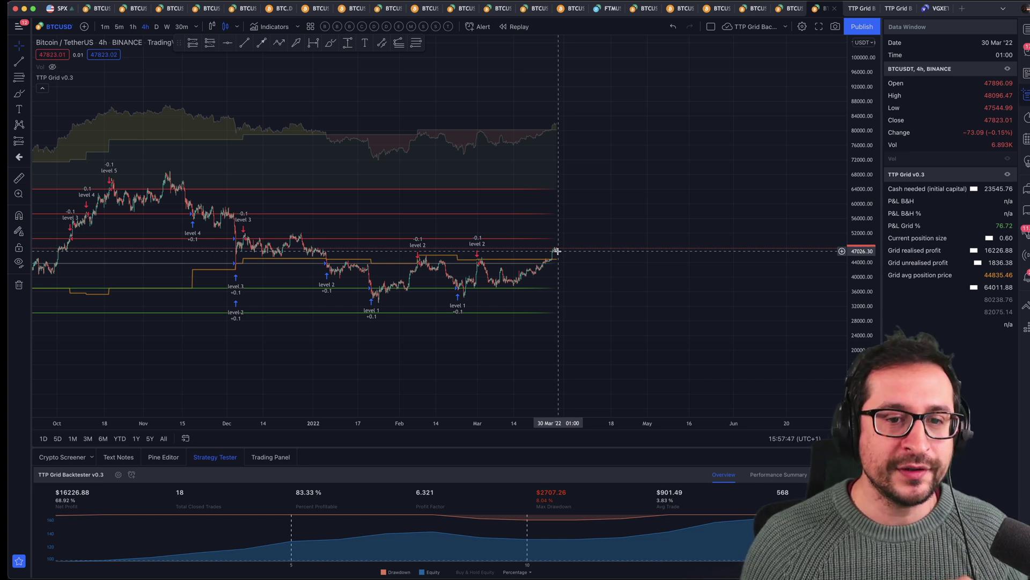
scroll(505, 415, "down", 5)
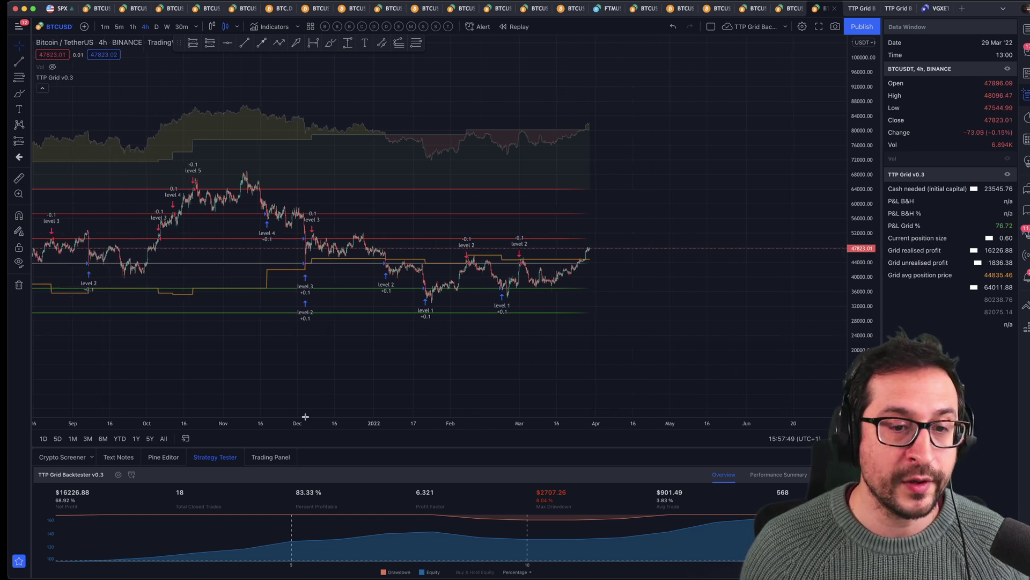
scroll(505, 414, "down", 3)
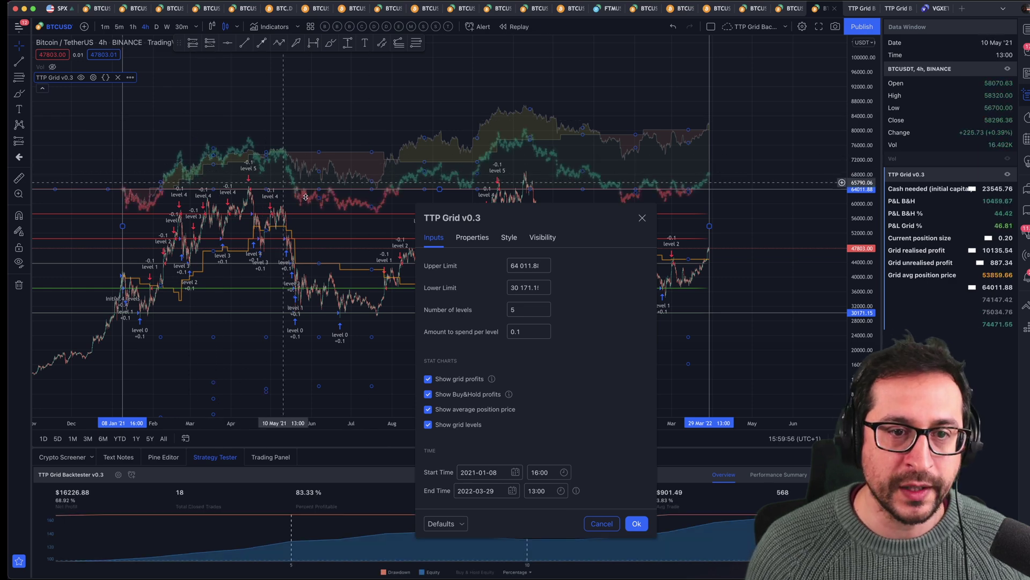
Apply the settings, then drag the TTP Grid upper limit down from 64466.98 to about 49913
left_click(637, 523)
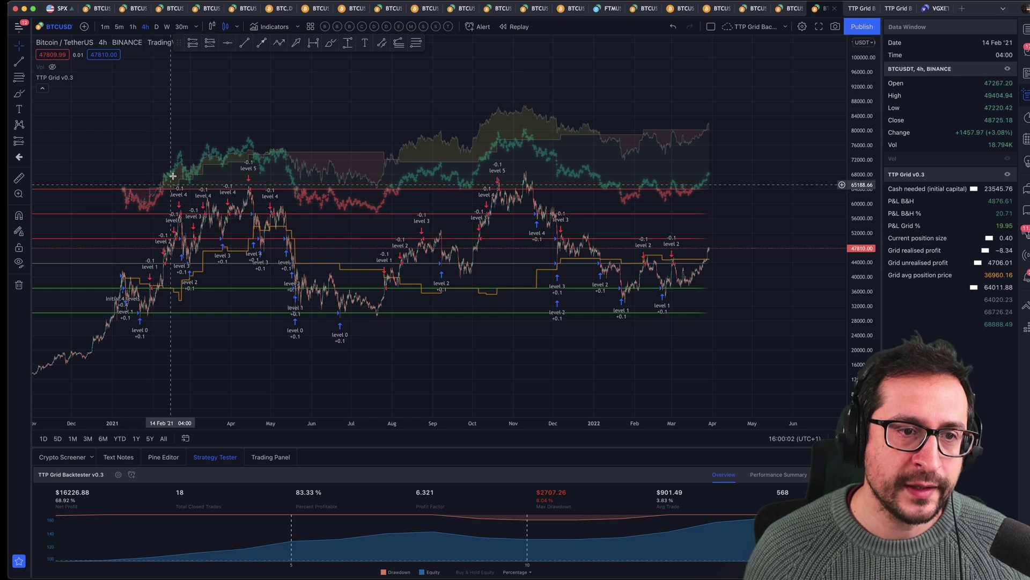
left_click(256, 142)
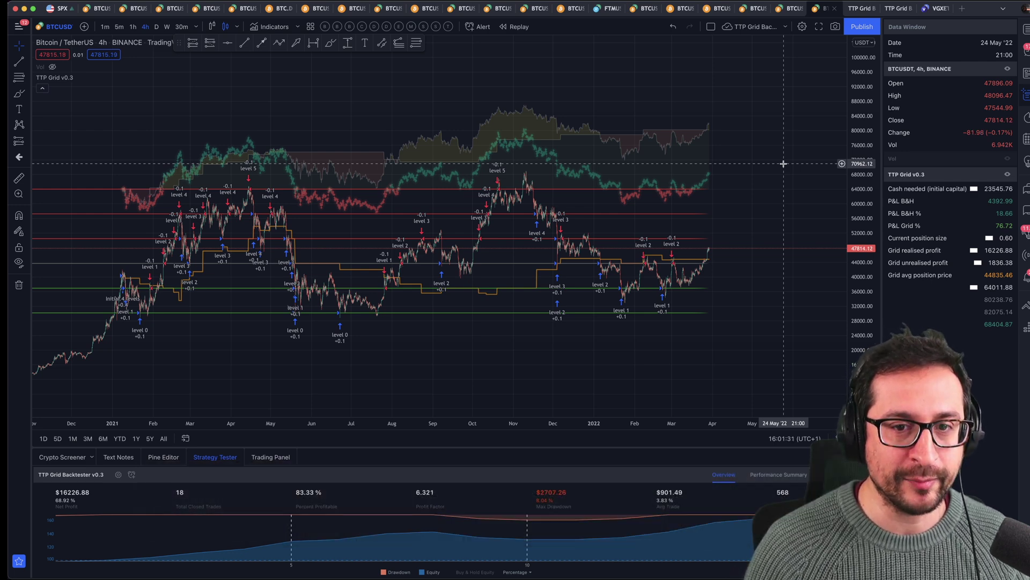
left_click(52, 78)
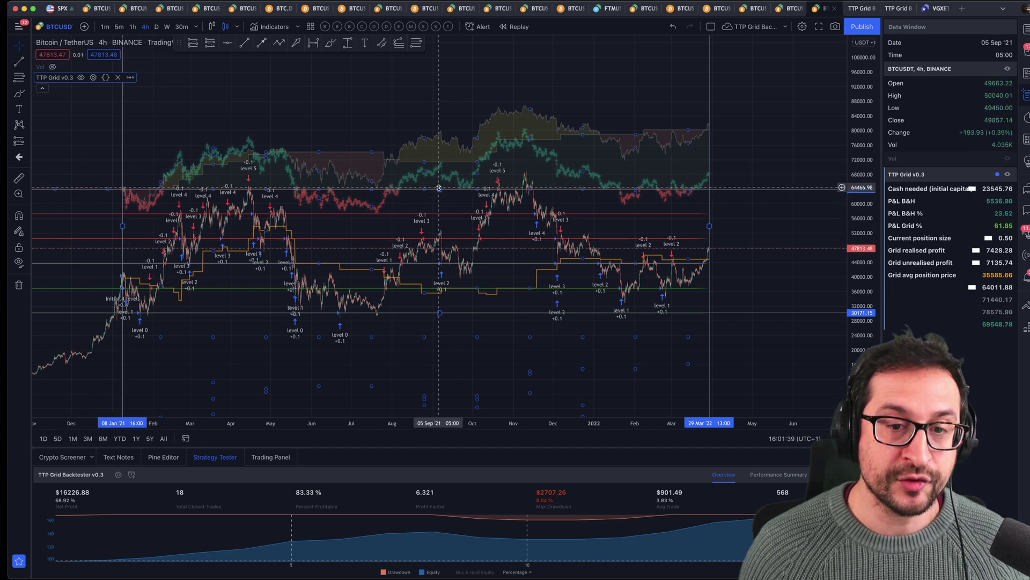
left_click_drag(439, 188, 434, 241)
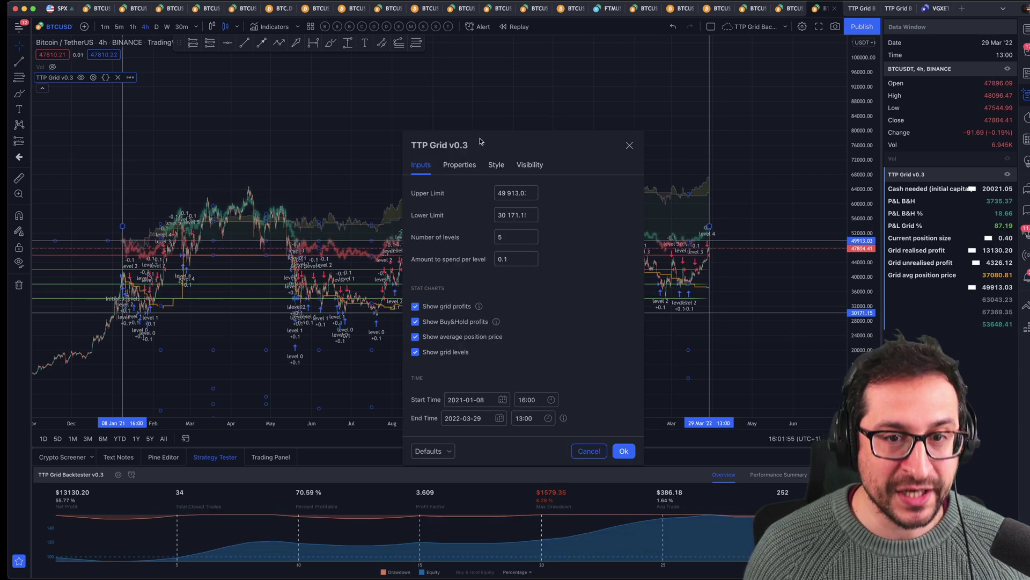
Replace the strategy's initial capital of 23545 with 20000 in its properties
left_click(458, 167)
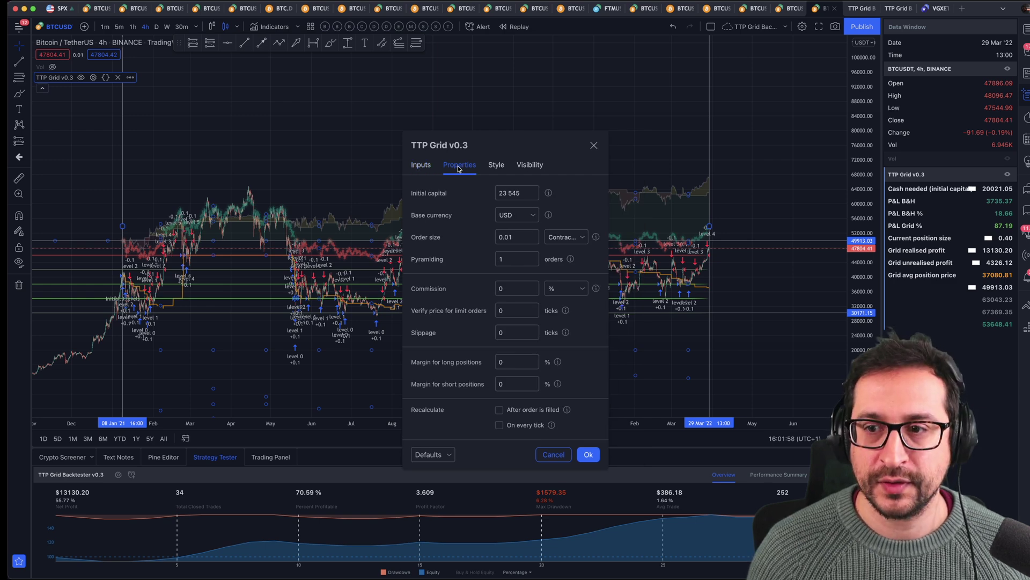
left_click_drag(522, 192, 489, 196)
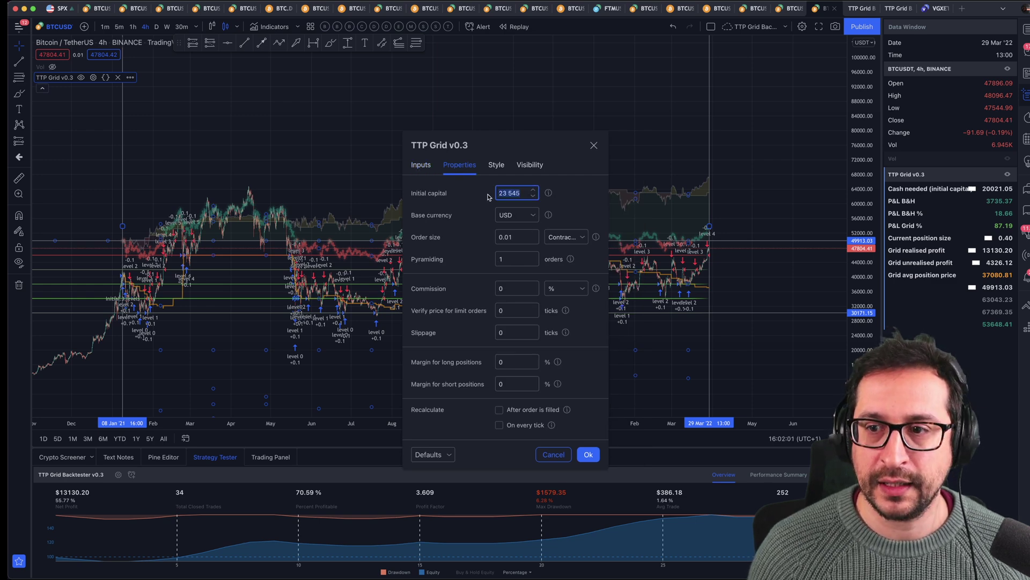
type("20000")
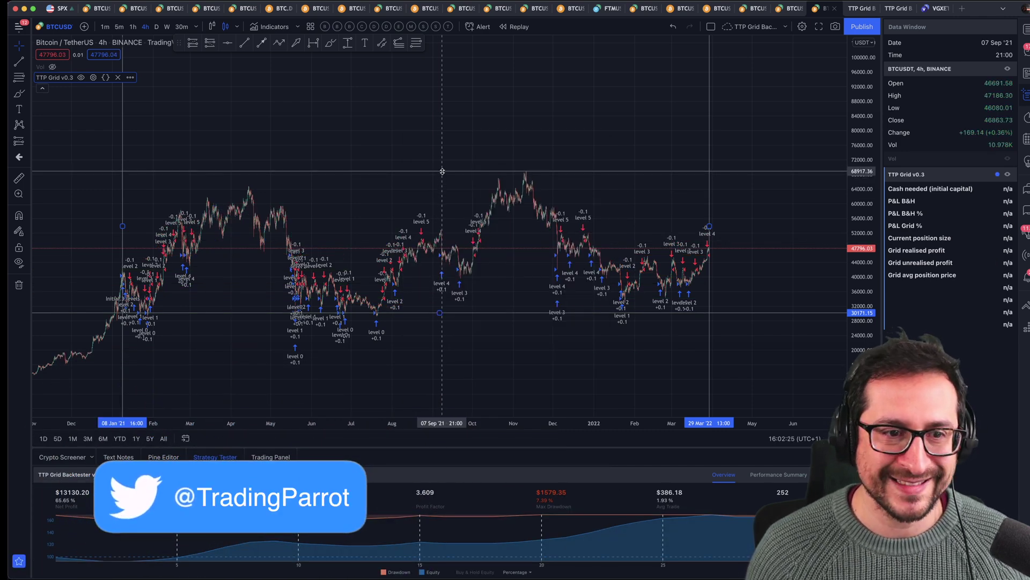
Raise the grid's lower limit line and readjust it, giving $9838.03 net profit over 14 trades
left_click_drag(440, 312, 441, 305)
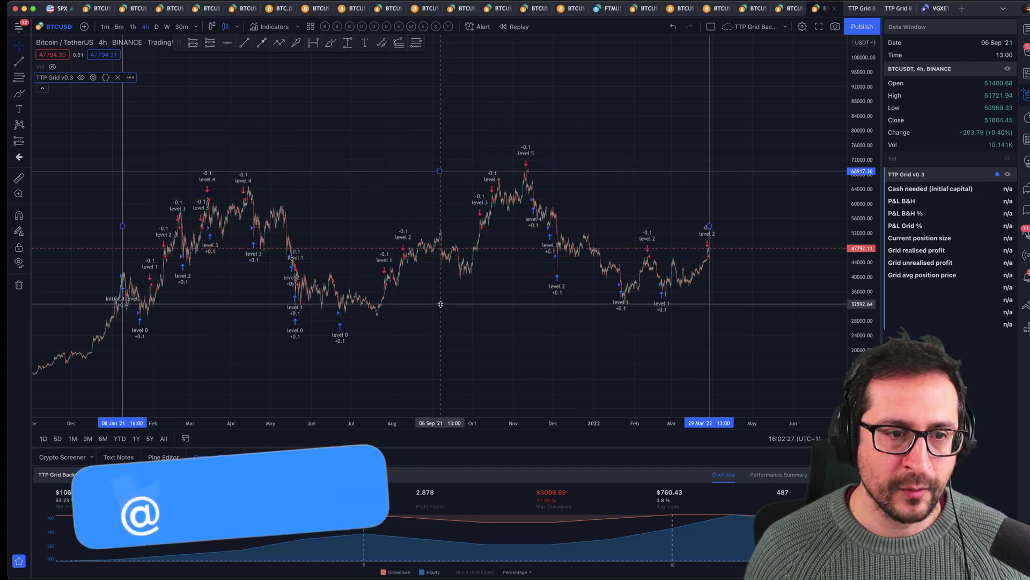
left_click_drag(446, 269, 446, 267)
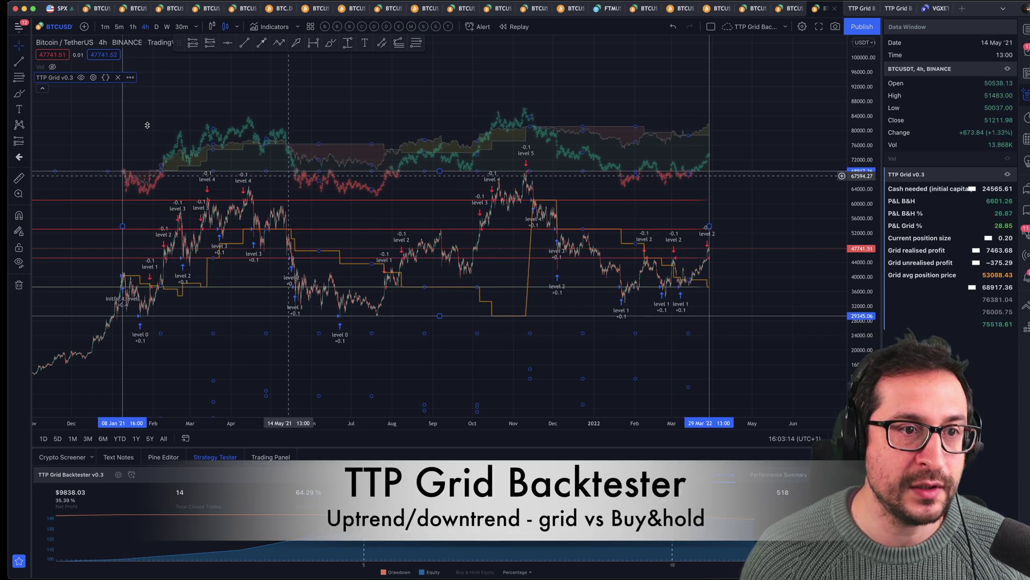
Review the TTP Grid's limit and time inputs in its settings, then close them
left_click(93, 77)
left_click(439, 164)
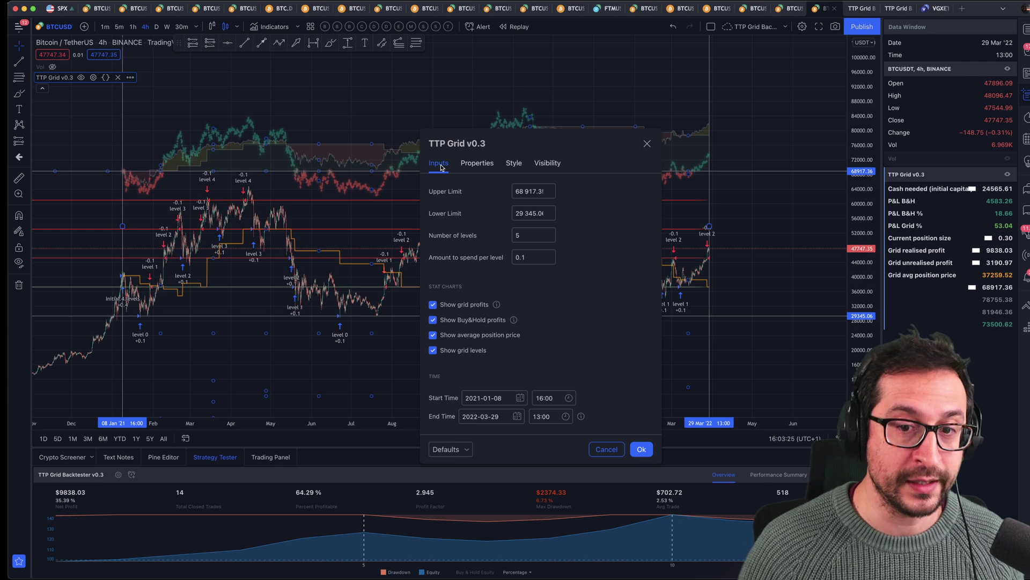
key("Return")
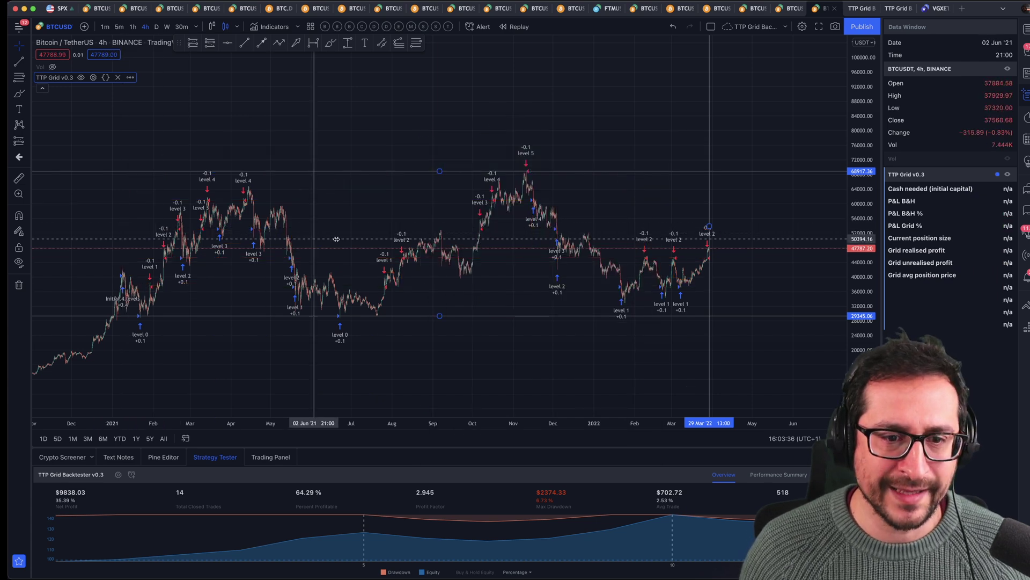
Pick 20 Jul 2021 as backtest start and 11 Nov 2021 as end, viewing Mar 2021–Mar 2022
left_click(377, 239)
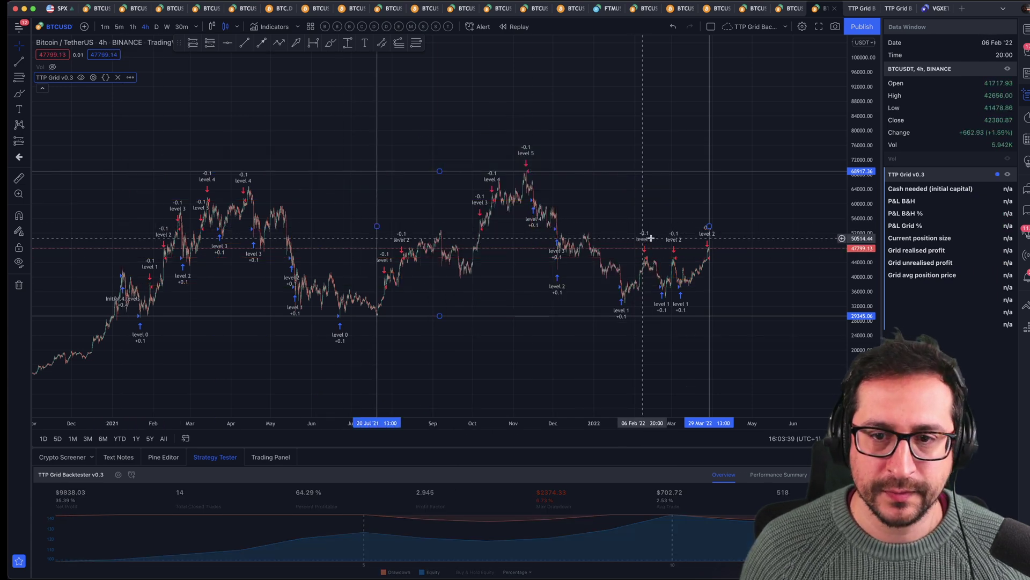
left_click(527, 224)
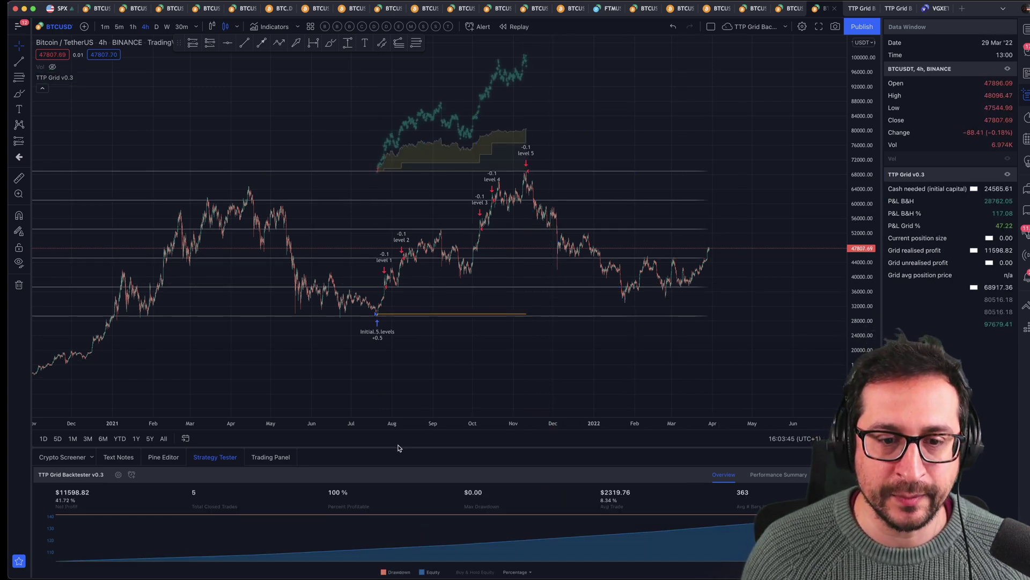
left_click_drag(458, 420, 685, 184)
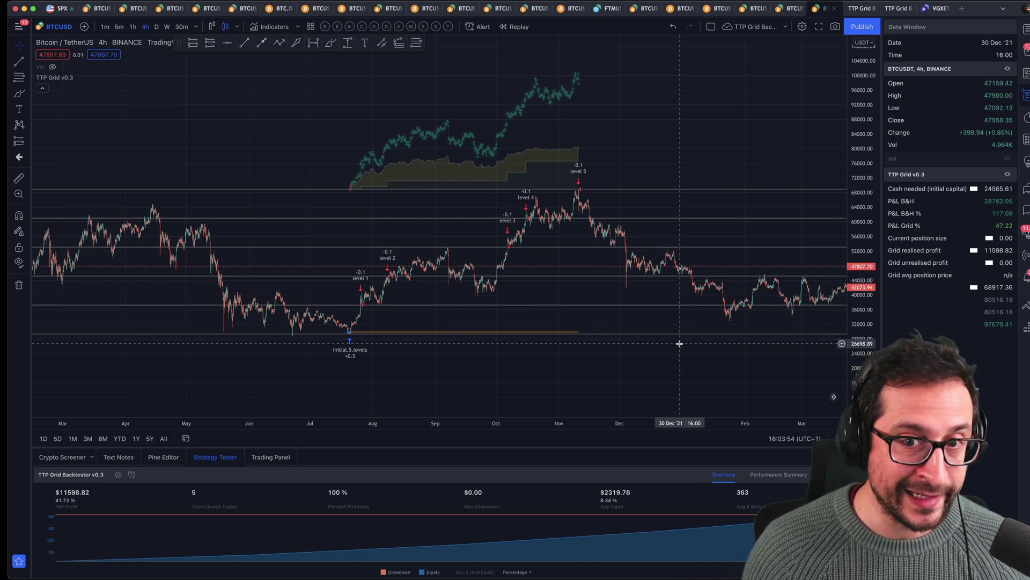
left_click(579, 226)
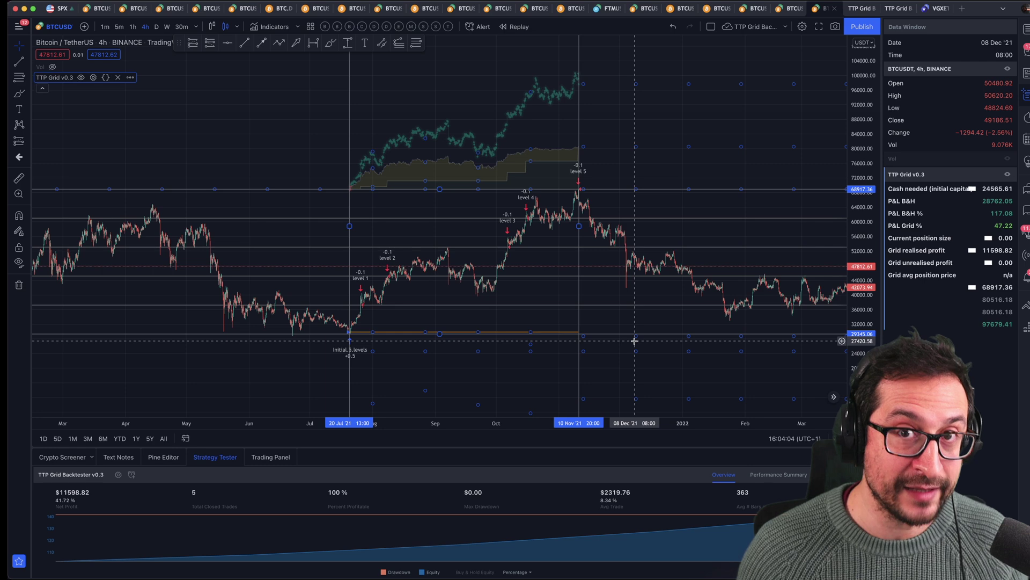
left_click(639, 363)
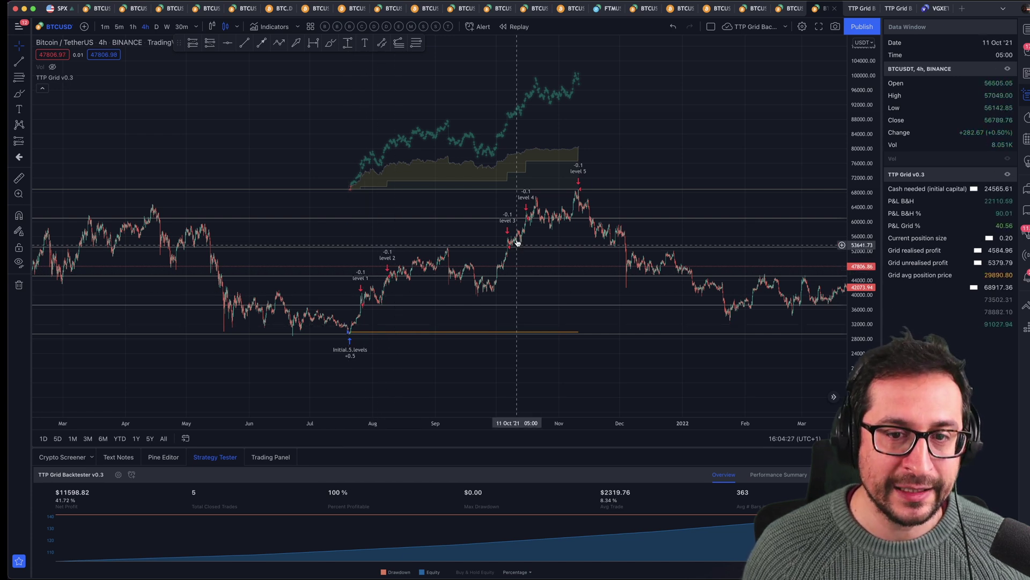
left_click(579, 191)
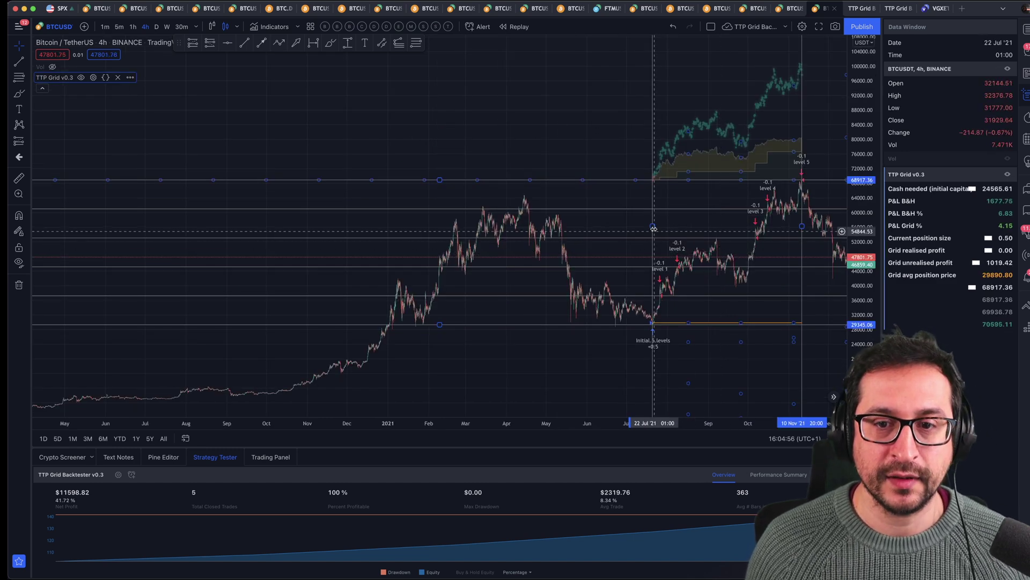
Move the backtest start back to 12 Apr 2021 and enlarge the candles on the price scale
left_click_drag(653, 226, 526, 221)
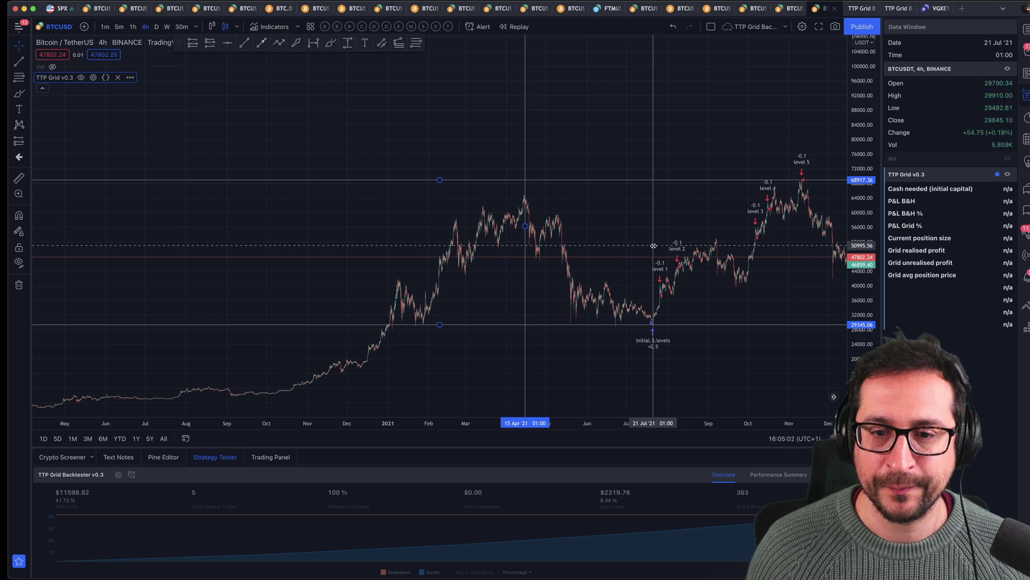
left_click(710, 121)
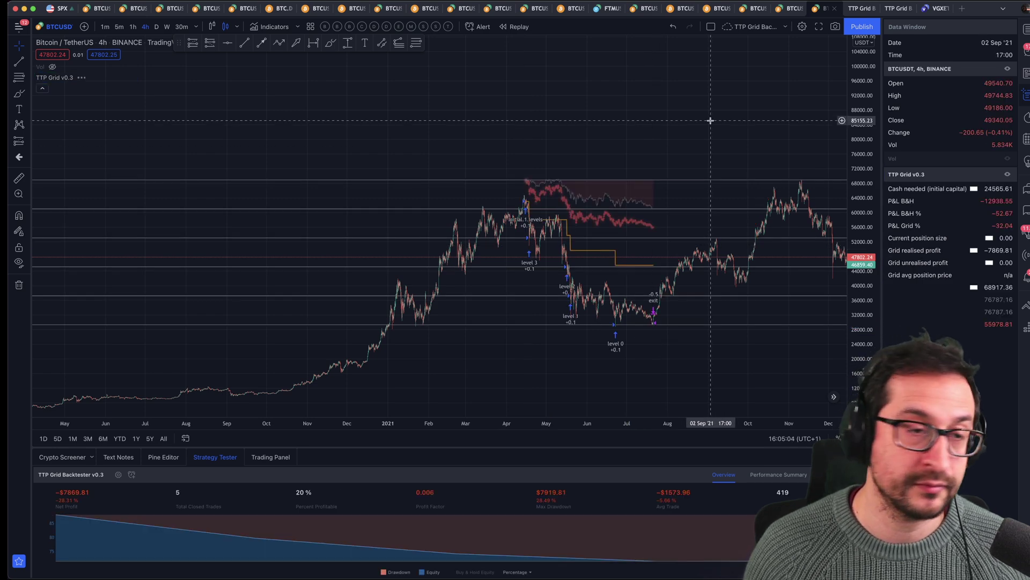
scroll(723, 425, "up", 5)
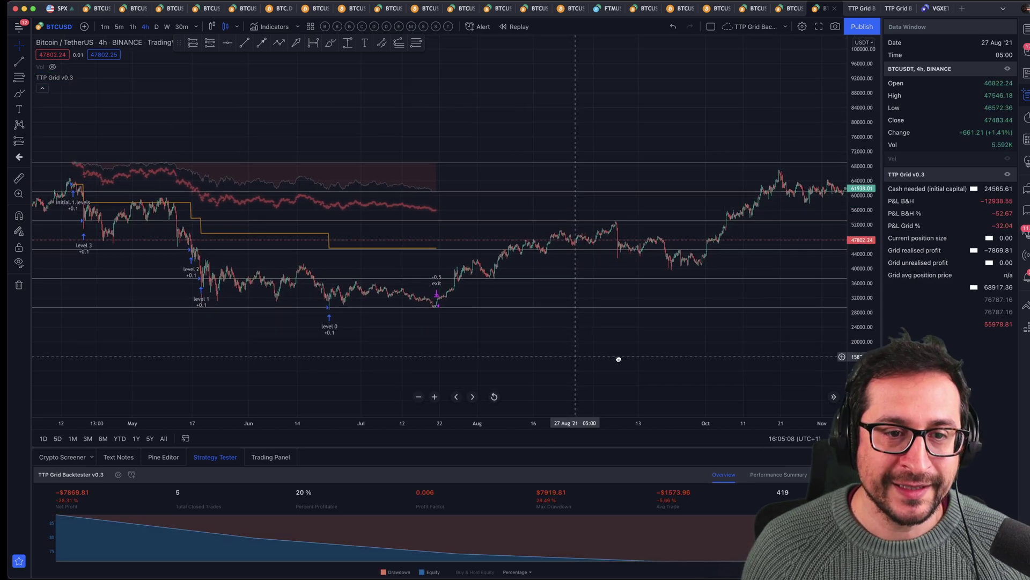
left_click_drag(859, 290, 850, 238)
Set the strategy's initial capital to 24565.61 in its properties
double_click(588, 114)
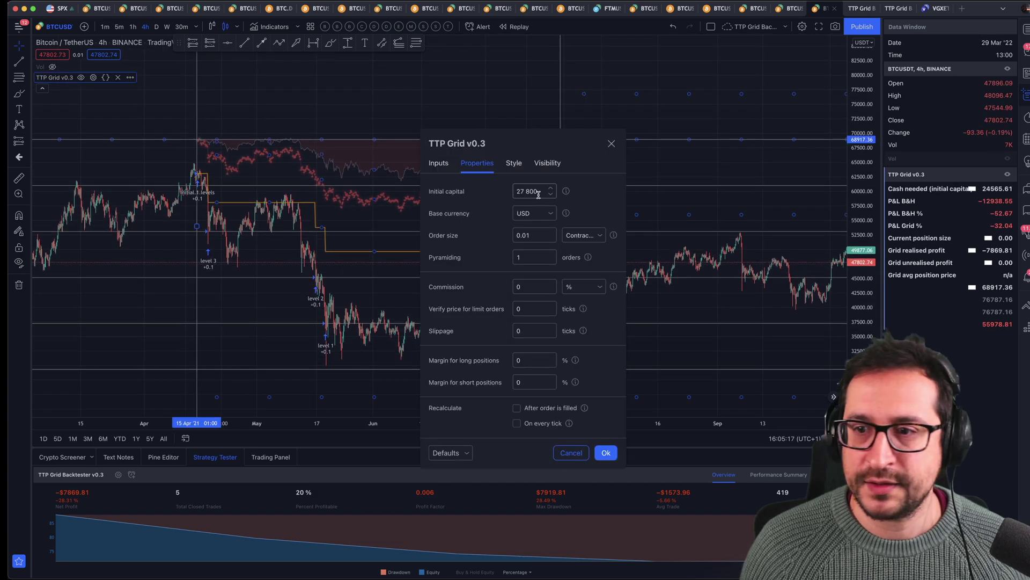
double_click(536, 192)
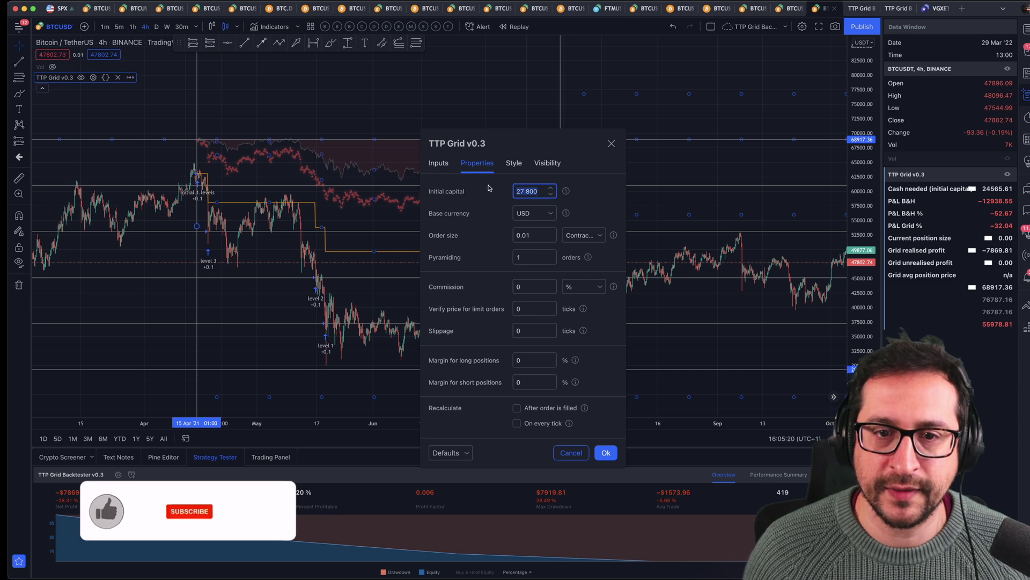
type("24565.61")
key("Return")
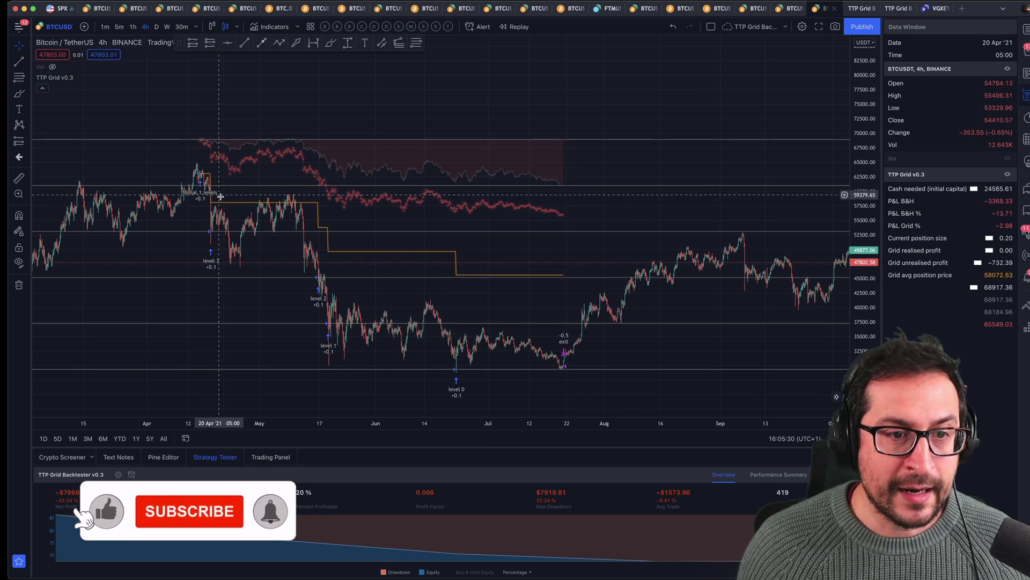
Extend the grid strategy's window across Dec 2020–Mar 2022, reaching 12 trades and 83.33% profitable
left_click(234, 175)
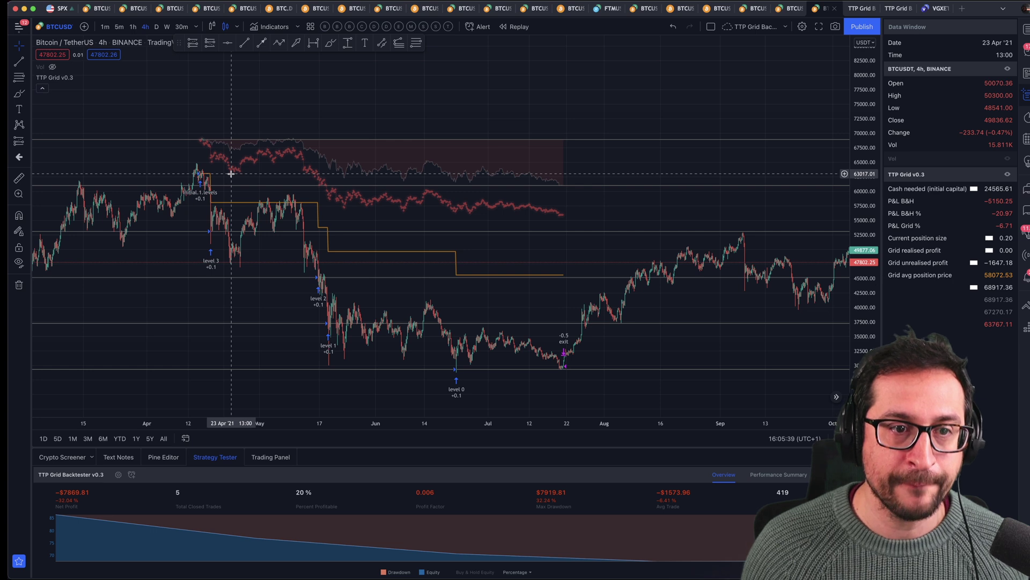
left_click(371, 196)
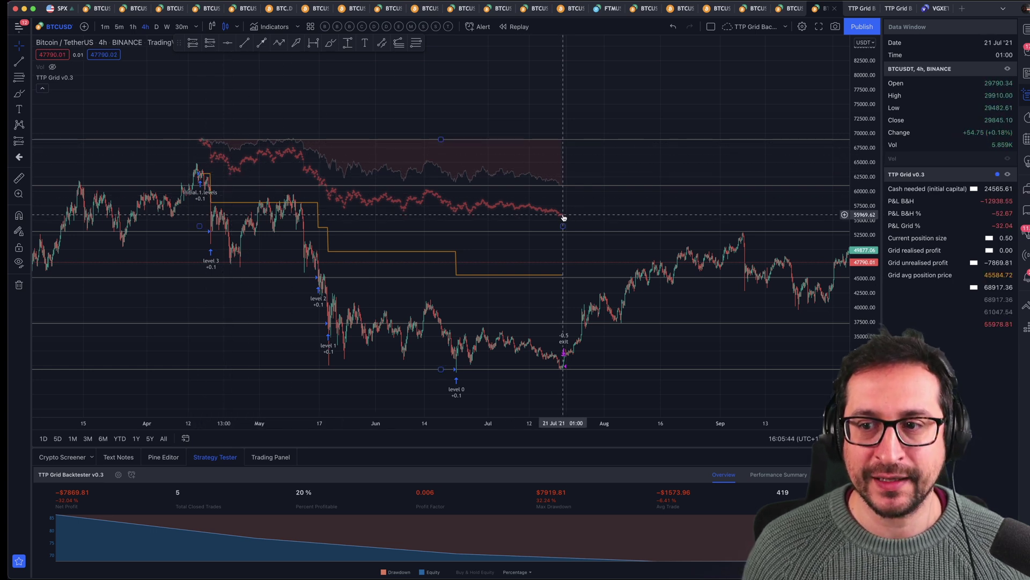
left_click(994, 225)
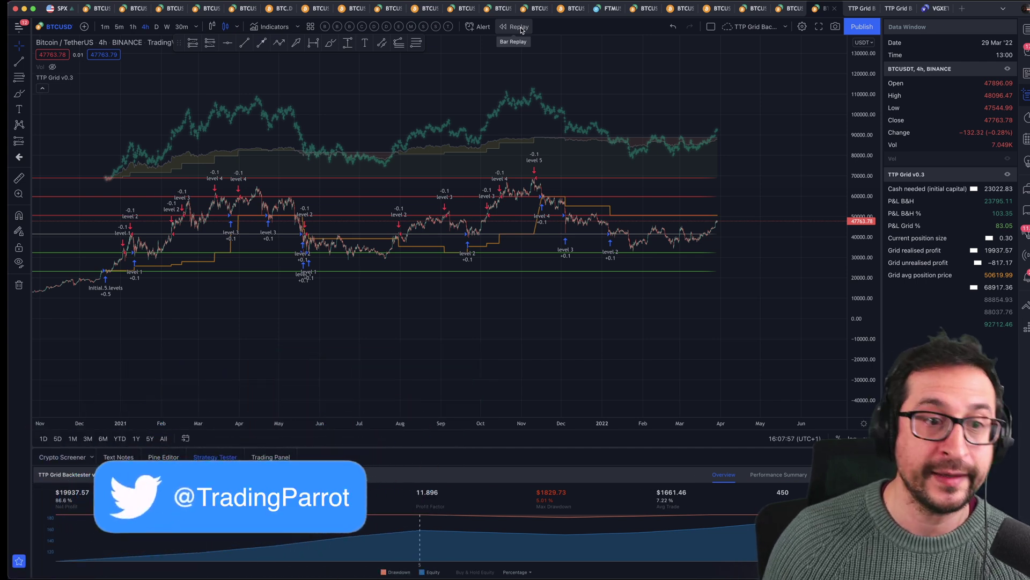
Start Bar Replay from late 2020, widen the time scale, and move the replay controls aside
left_click(519, 28)
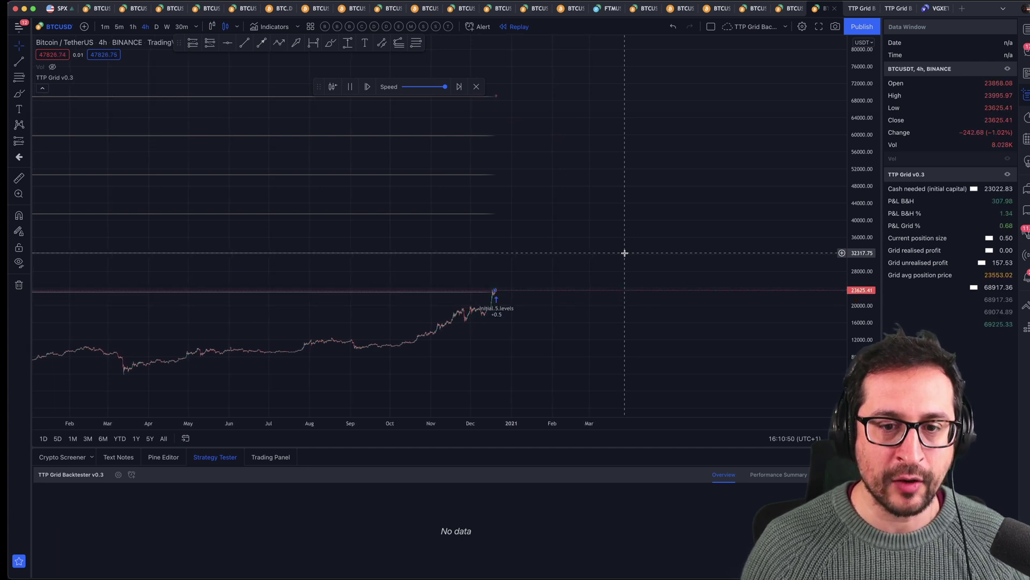
left_click_drag(543, 428, 269, 382)
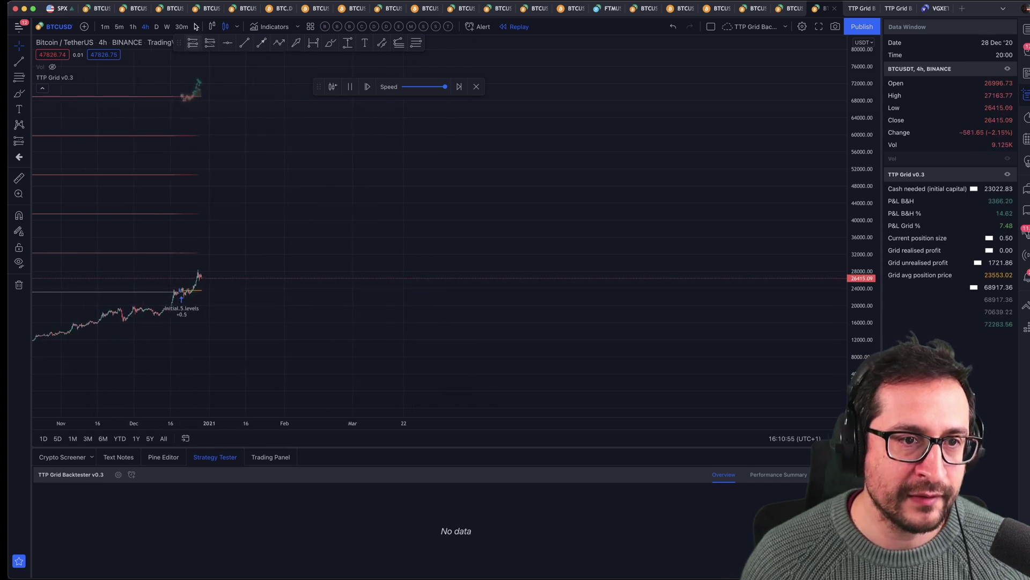
left_click(202, 79)
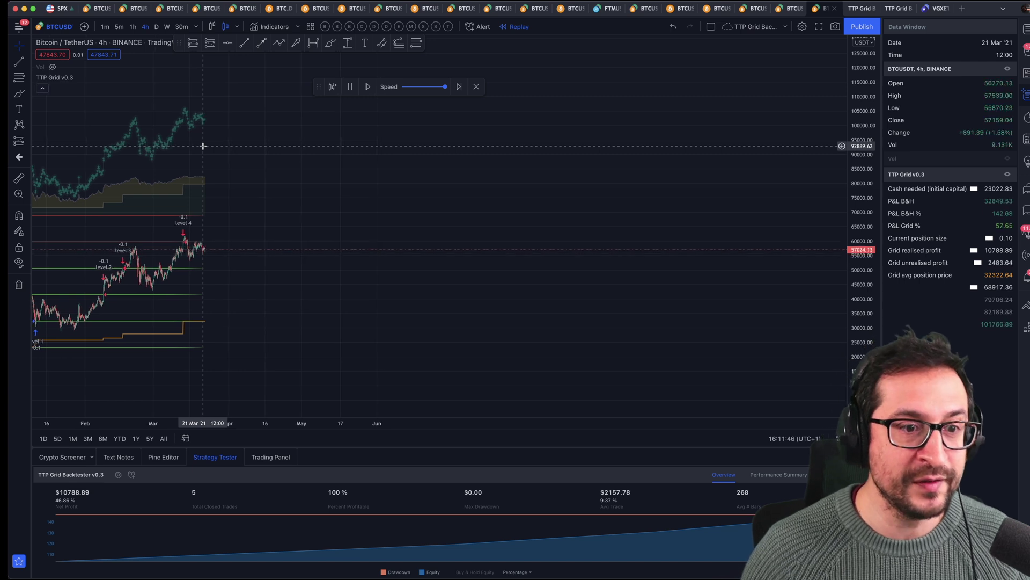
left_click_drag(369, 81, 573, 59)
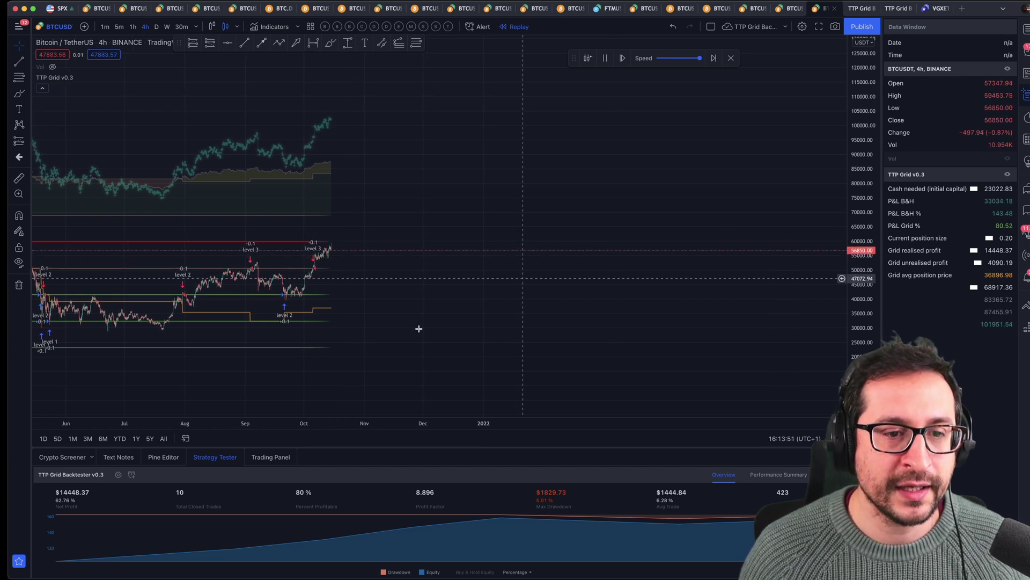
Switch to the 5Y range and stretch the price scale while replay keeps running
left_click(150, 439)
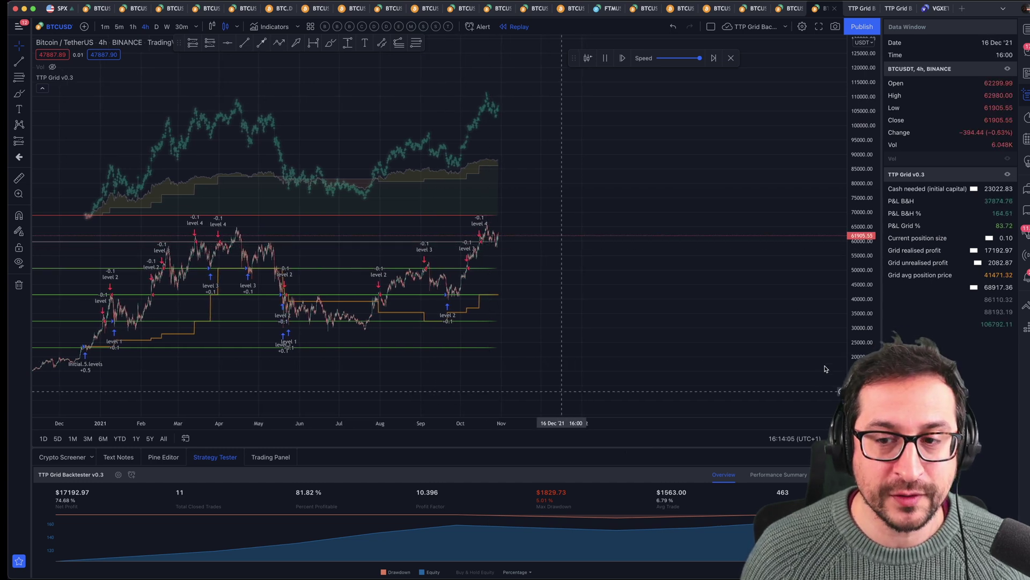
left_click_drag(862, 332, 862, 306)
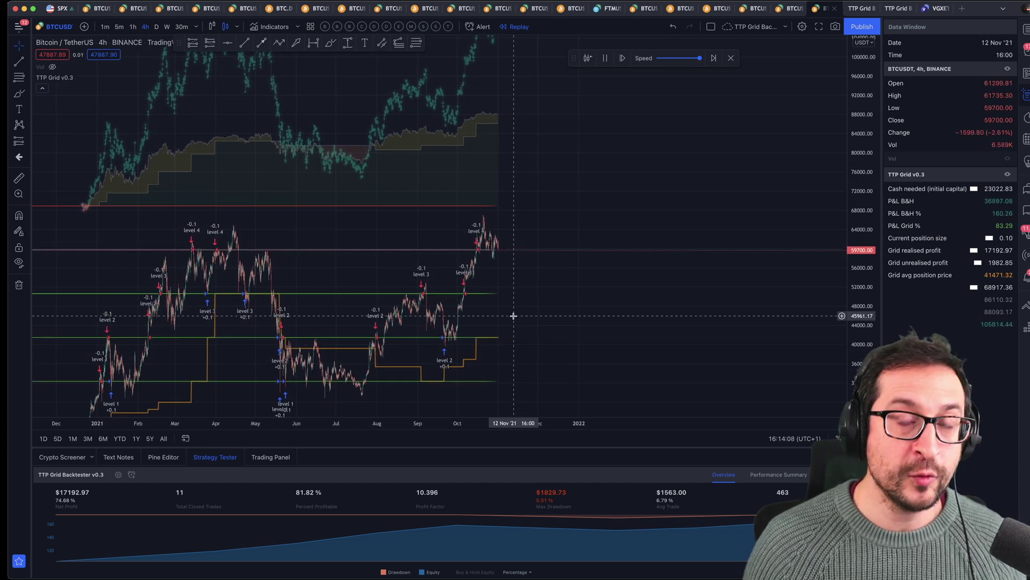